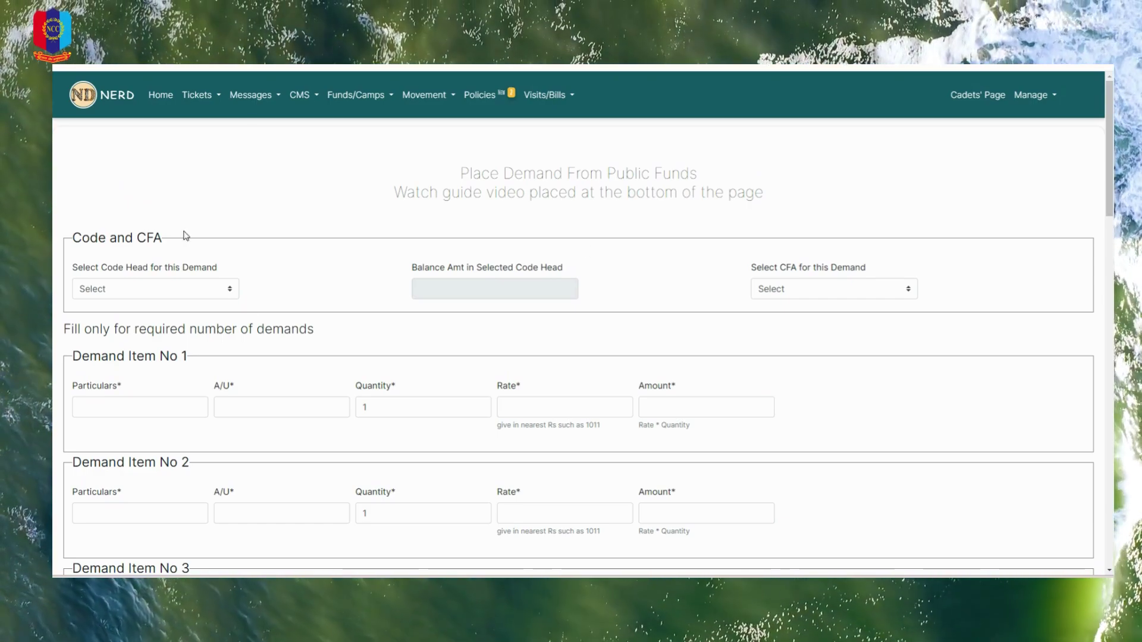
- Choose 01/553/01 IT Software as the demand's code head and as the code in the fund request form
click(167, 297)
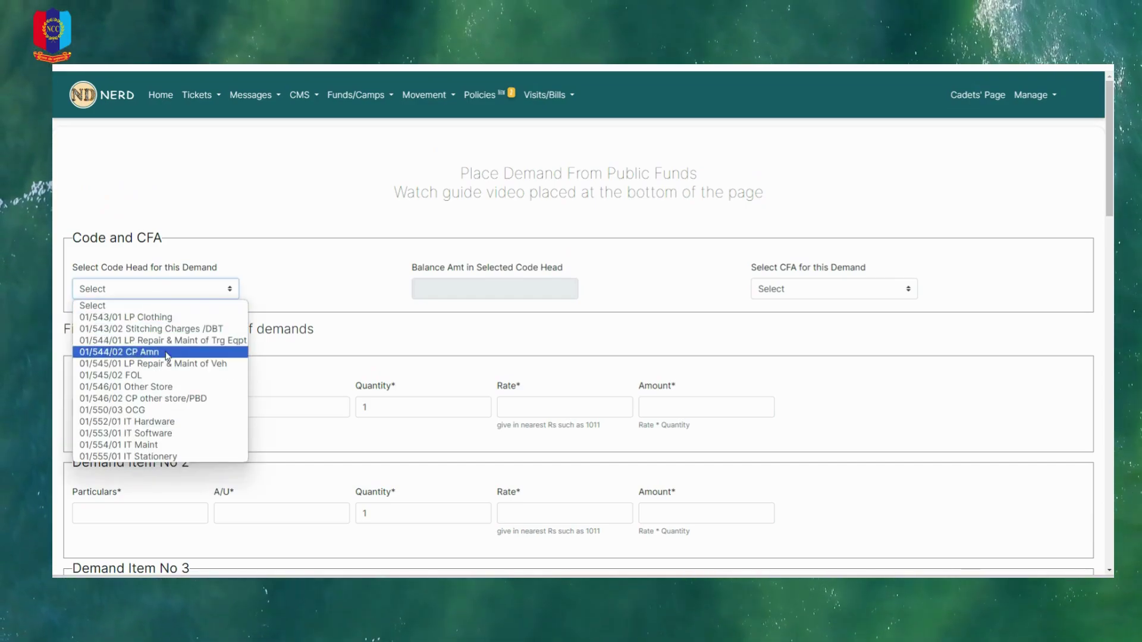
click(179, 434)
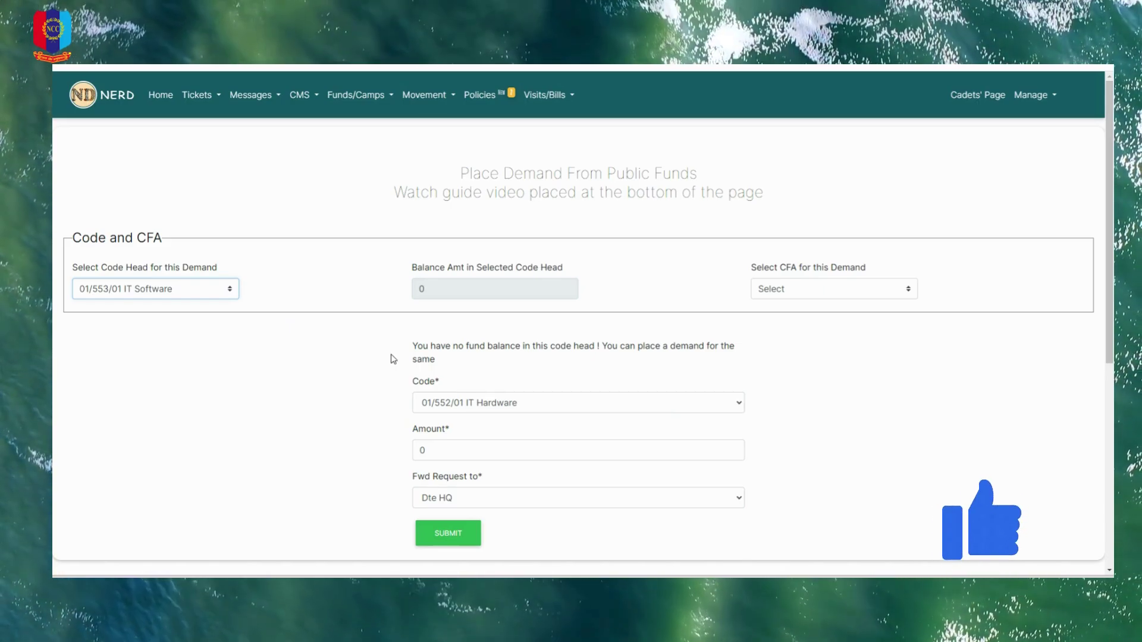
scroll(764, 352, down, 1)
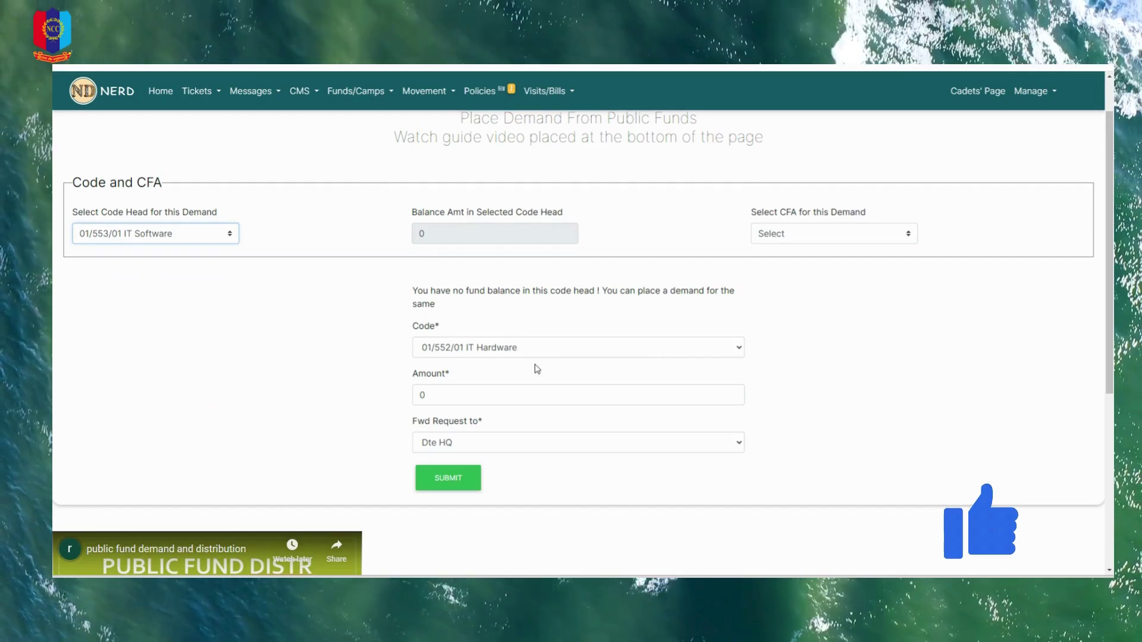
click(524, 352)
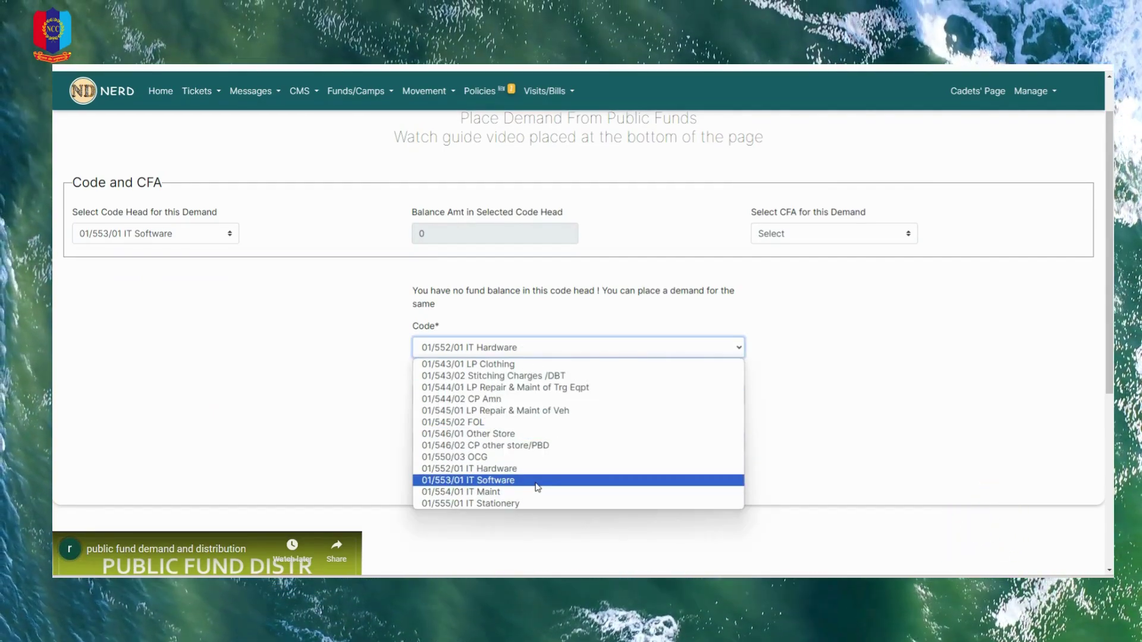
click(535, 482)
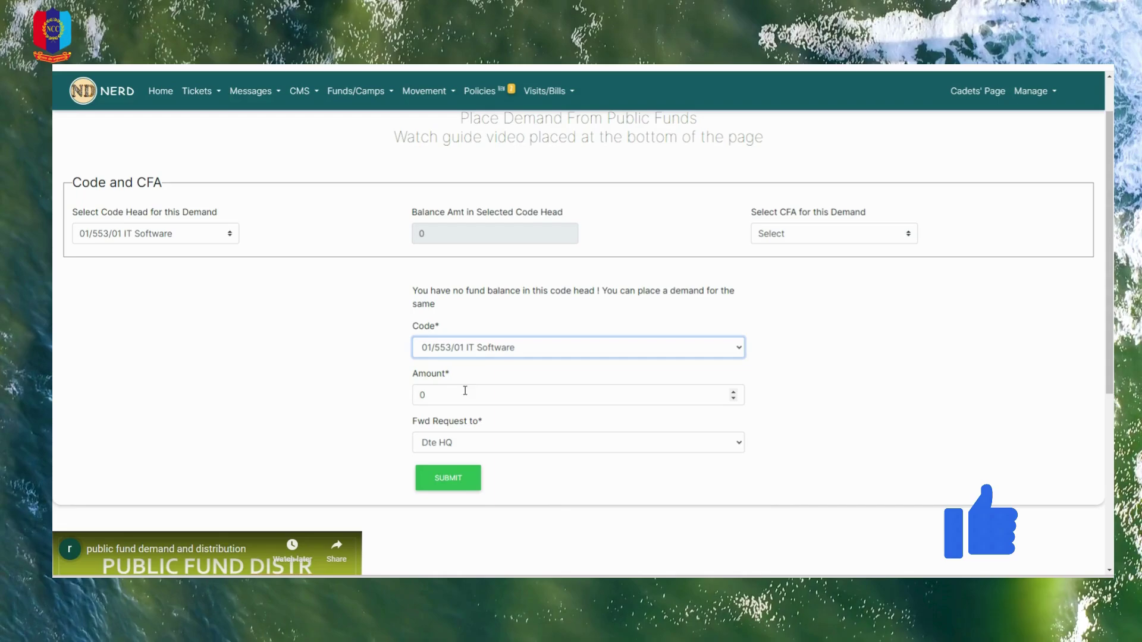
- Set the requested amount to 15000, forward the request to Gp HQ and submit it
click(433, 393)
drag(432, 393, 392, 396)
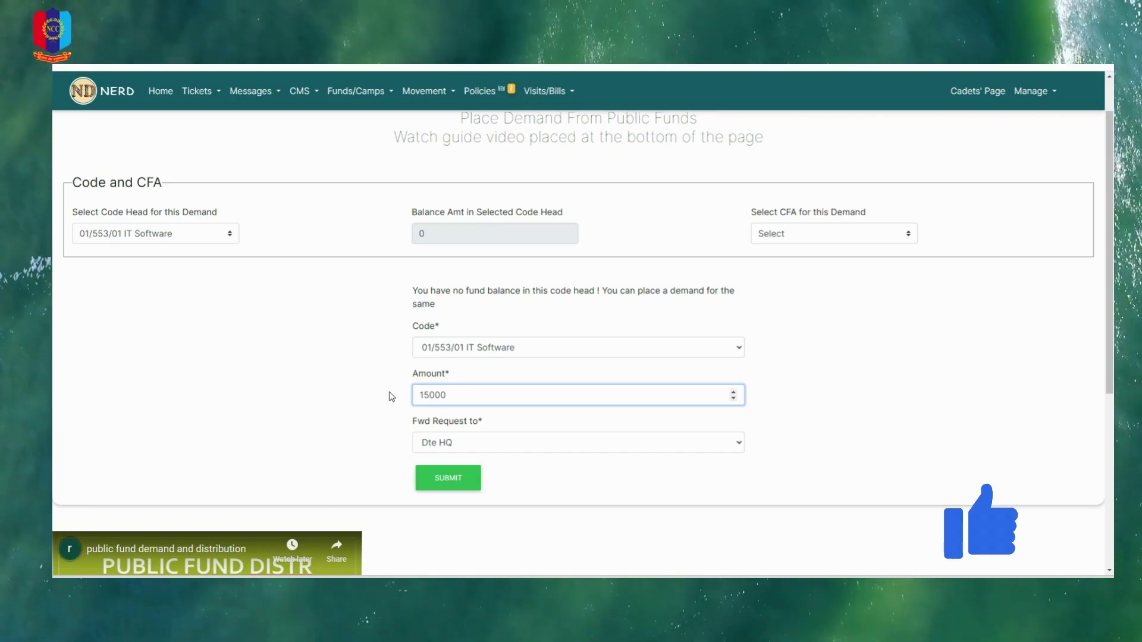
click(392, 397)
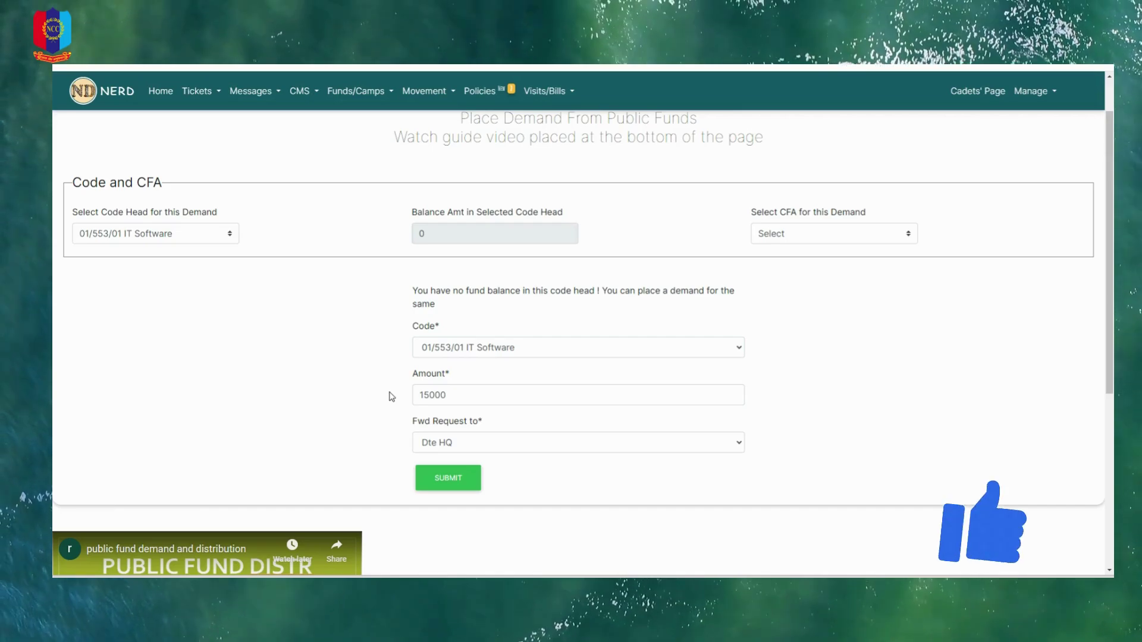
click(471, 445)
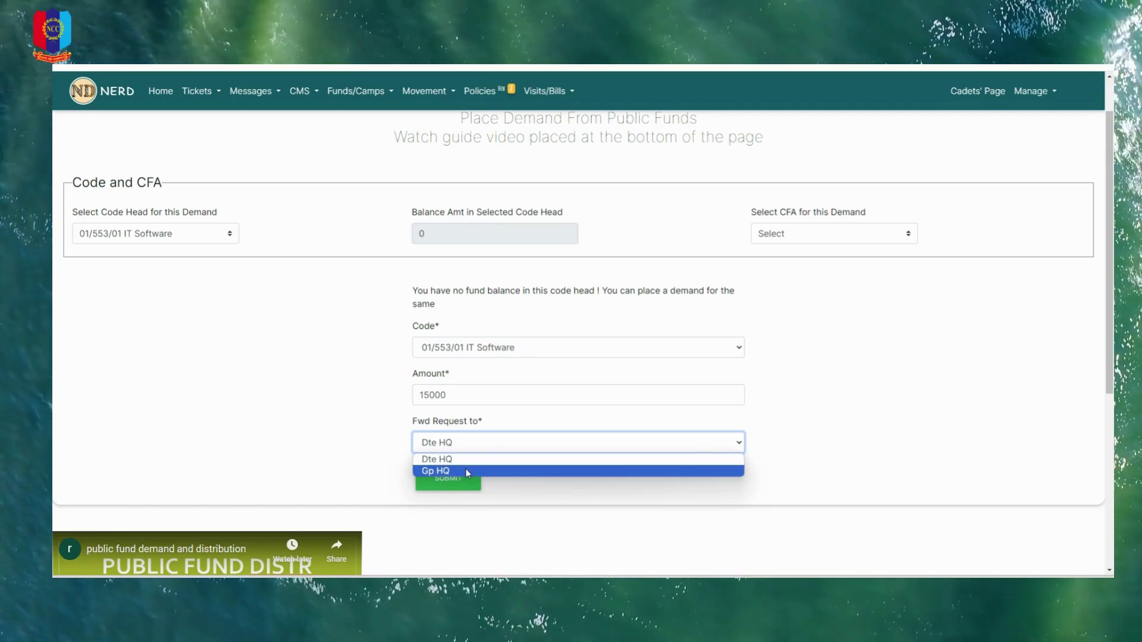
click(466, 470)
click(450, 486)
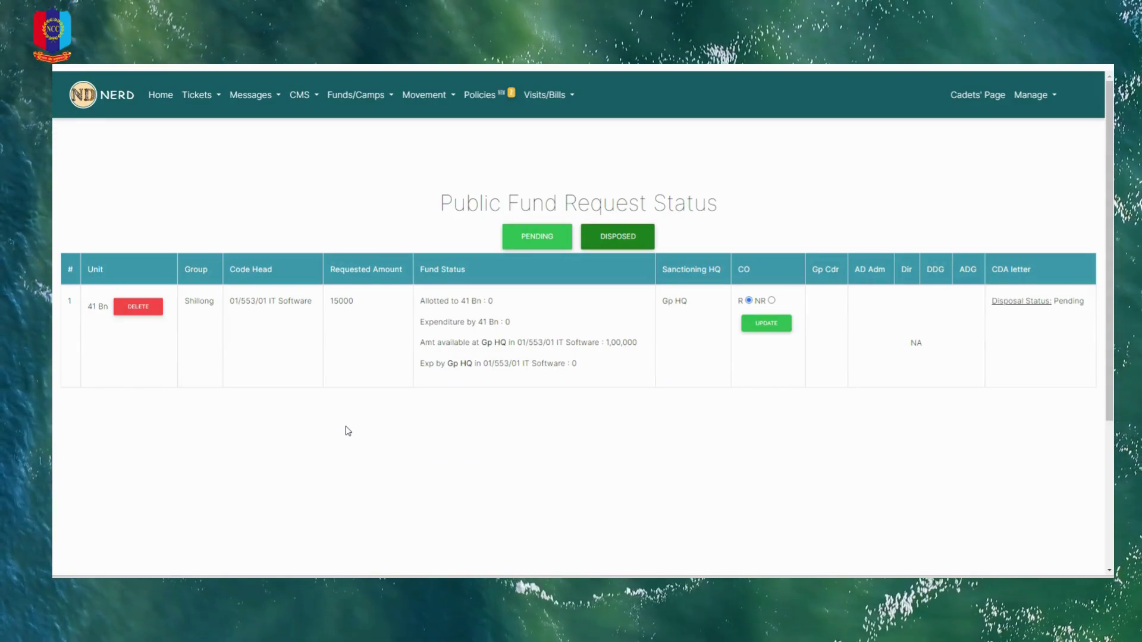
- Begin another public fund demand with 01/553/01 IT Software as its code head
scroll(348, 431, down, 1)
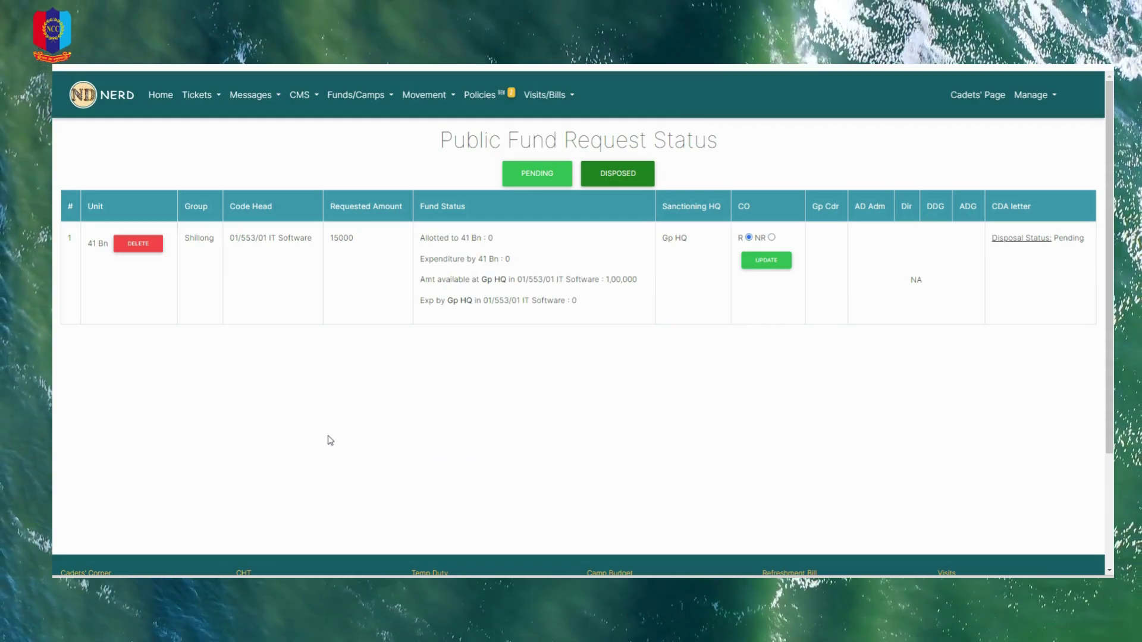
click(361, 98)
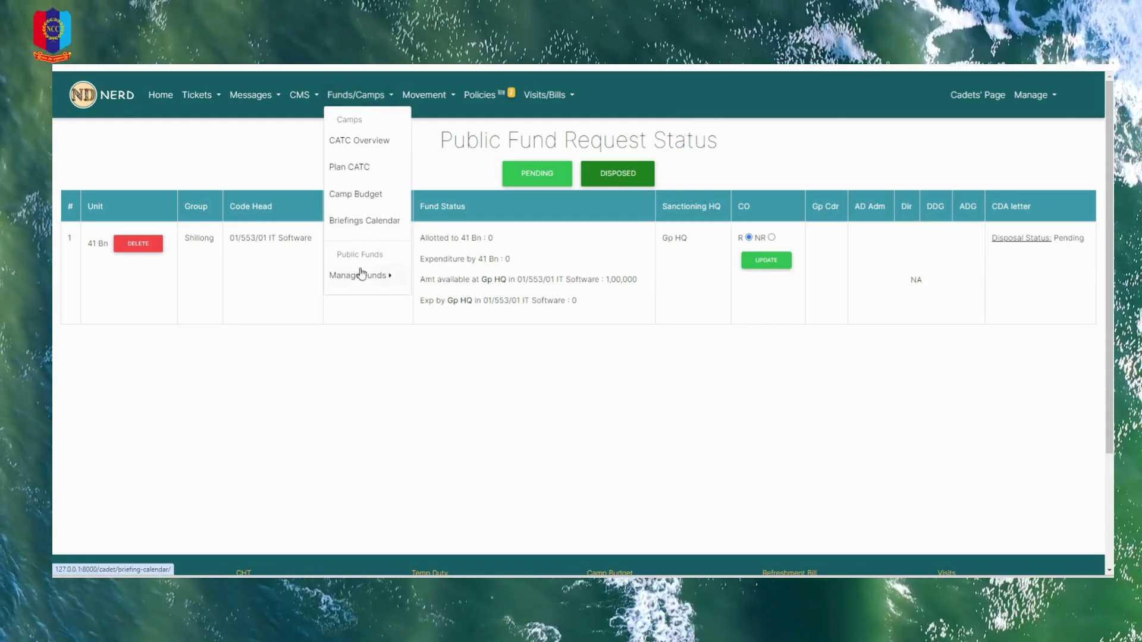
click(360, 275)
click(433, 316)
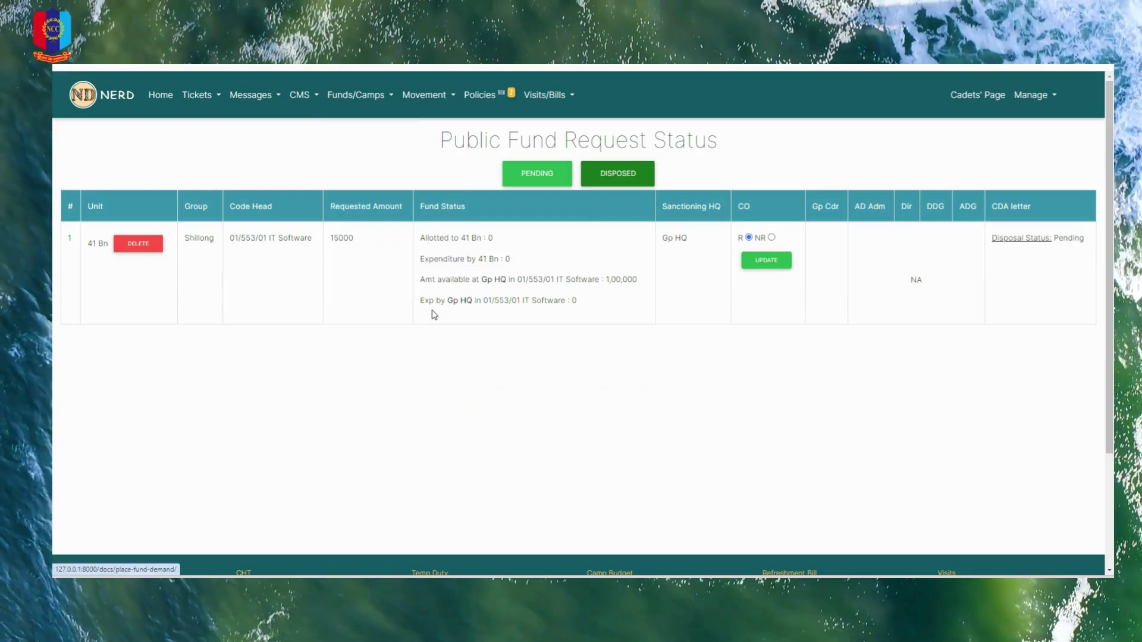
click(187, 291)
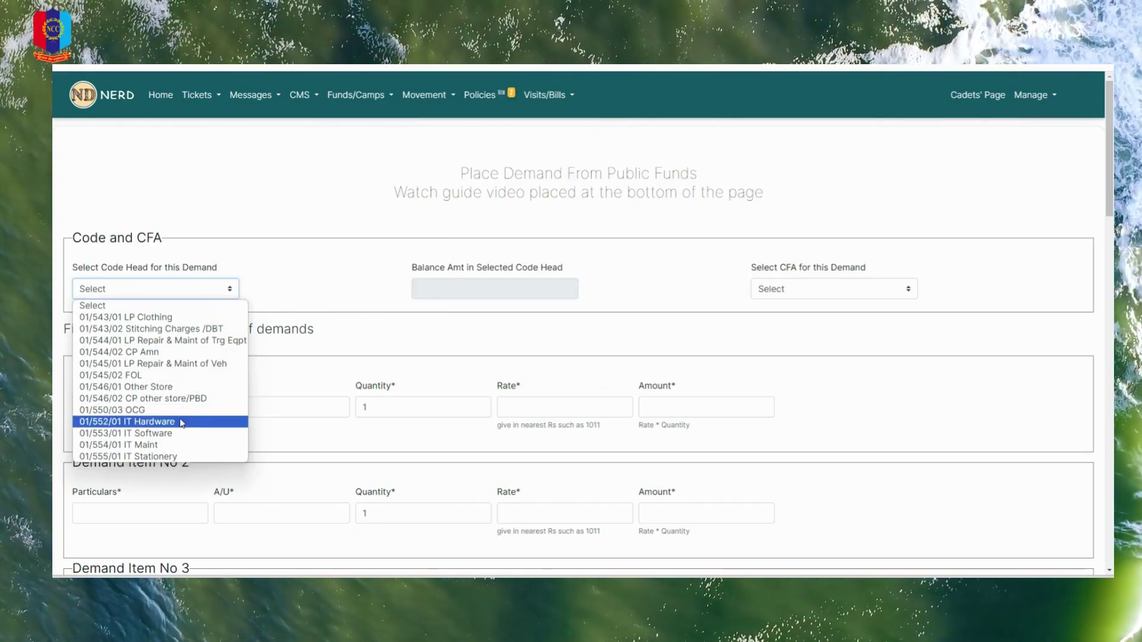
click(181, 433)
- Submit a fund request for 50000 under code 01/553/01 IT Software, forwarded to Dte HQ
scroll(347, 287, down, 2)
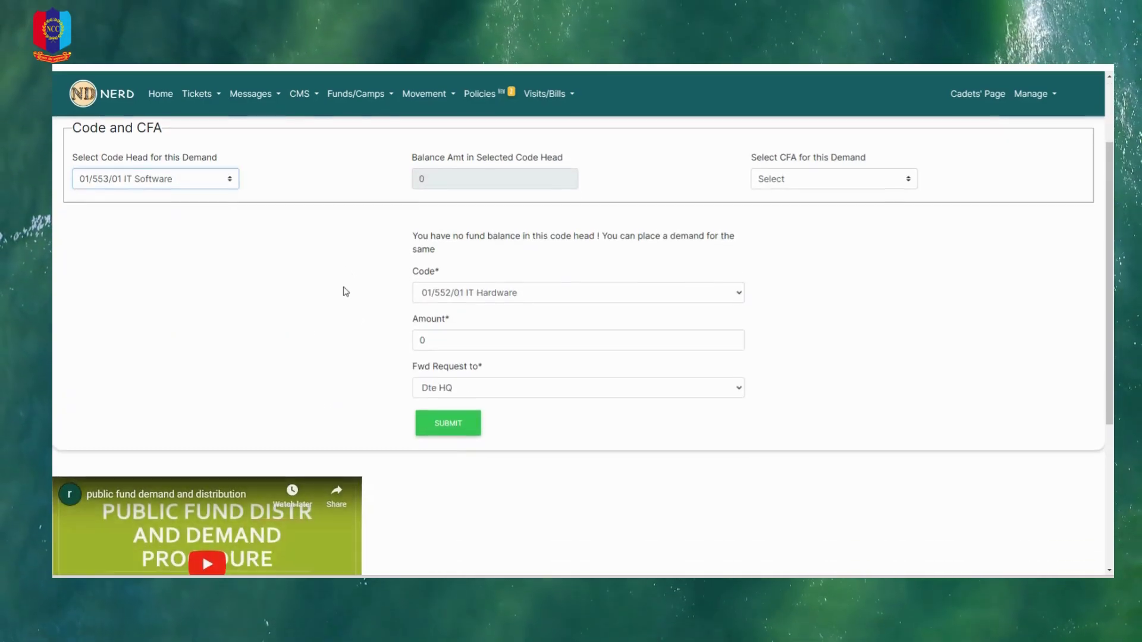
click(474, 291)
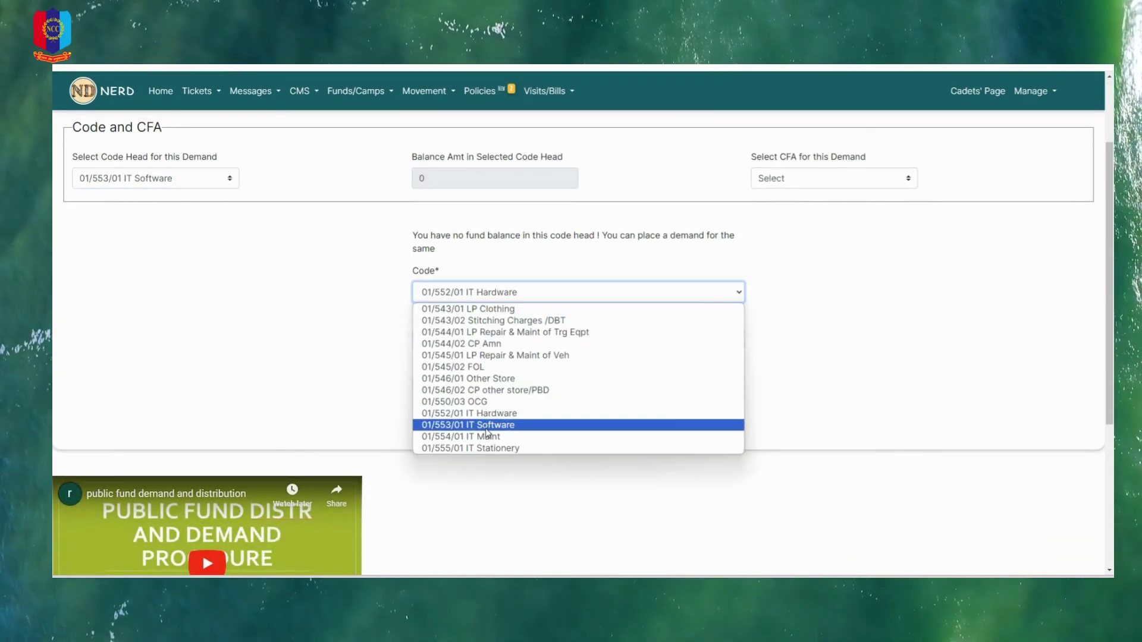
click(487, 426)
key(Tab)
text(50000)
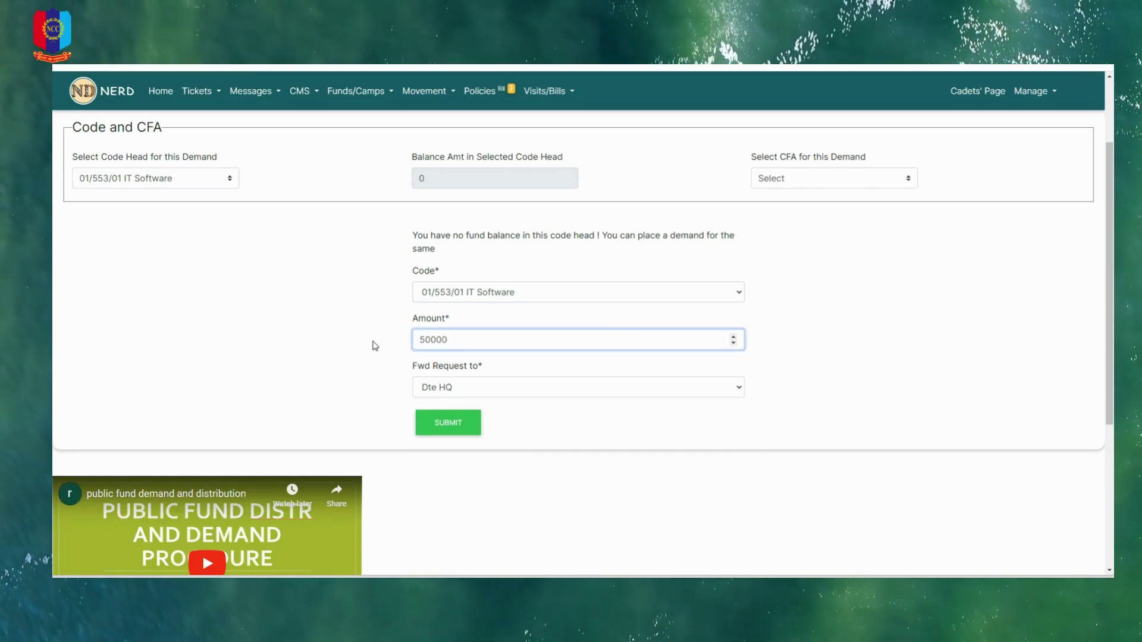
click(432, 432)
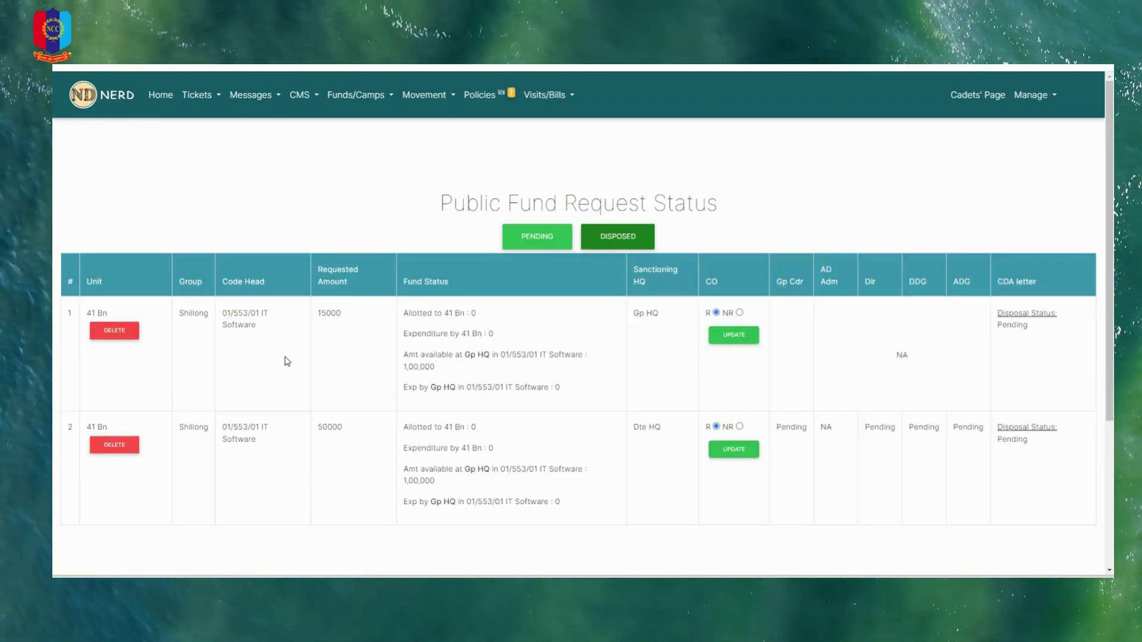
- Record the CO's decision as R (recommended) for both the 15000 and the 50000 fund requests
scroll(287, 361, down, 1)
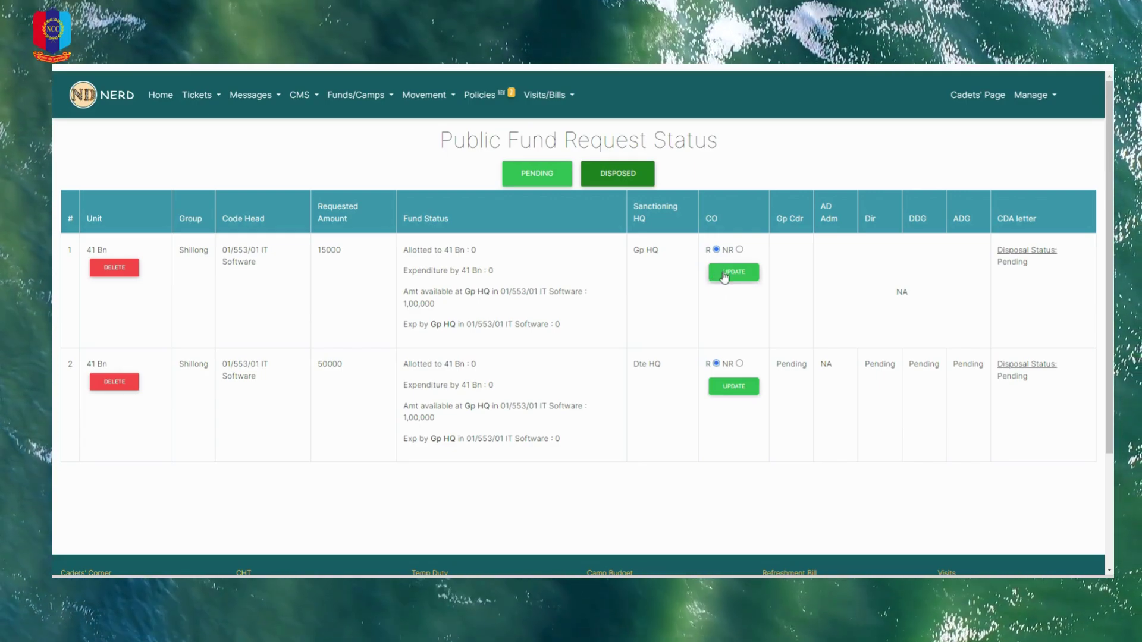
click(724, 273)
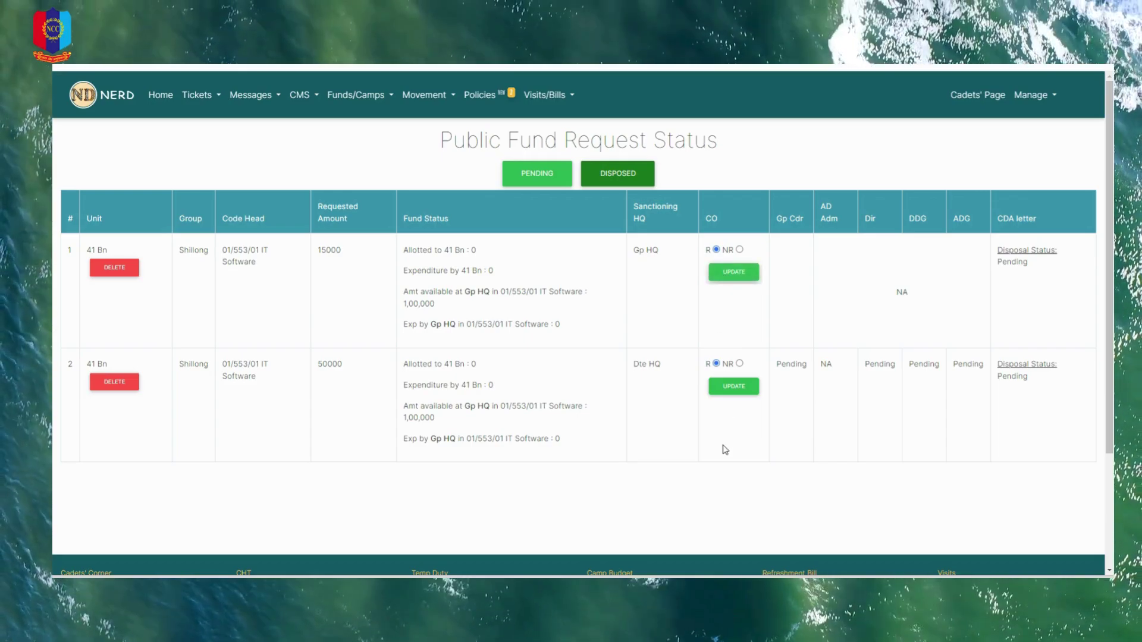
click(702, 391)
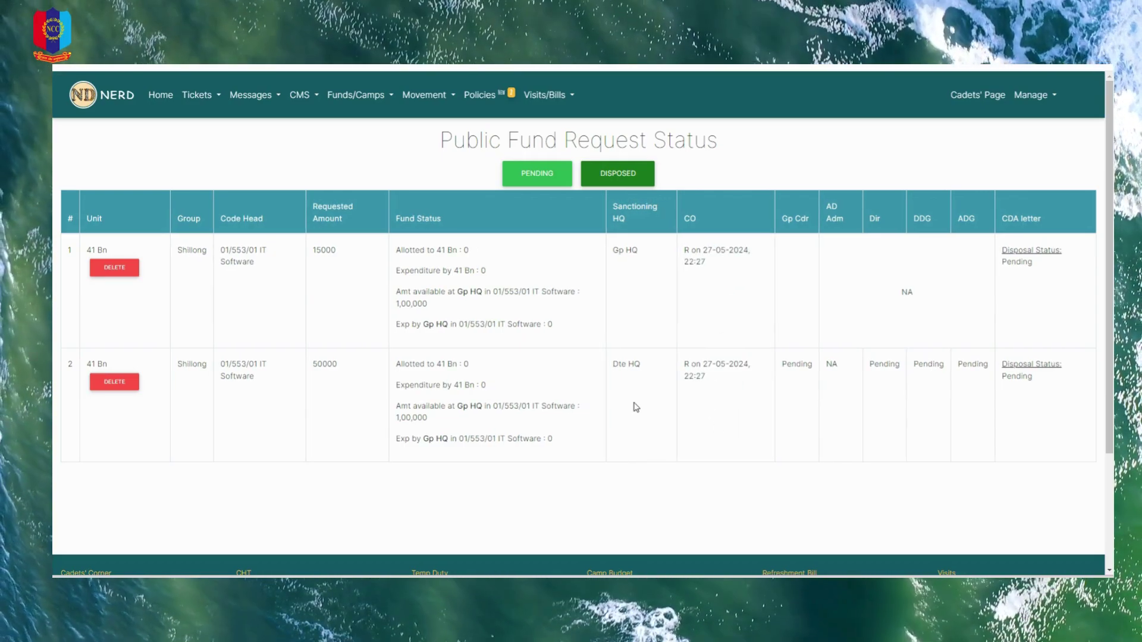
- Log out and sign in with the saved username and password of the Gp Cdr account
click(1024, 99)
click(1027, 125)
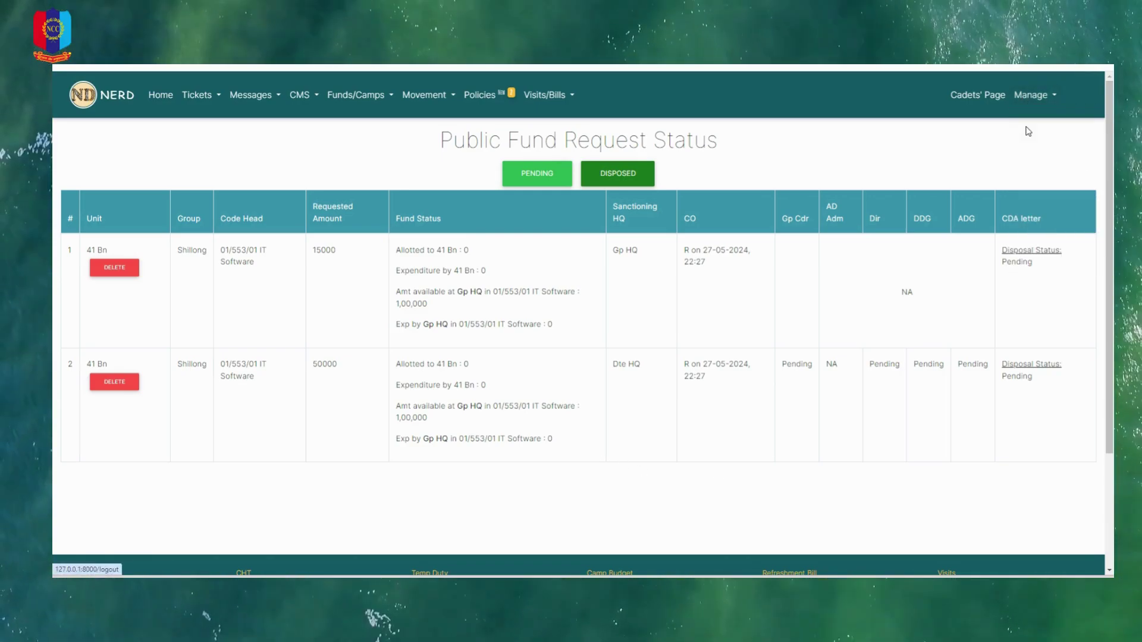
click(606, 326)
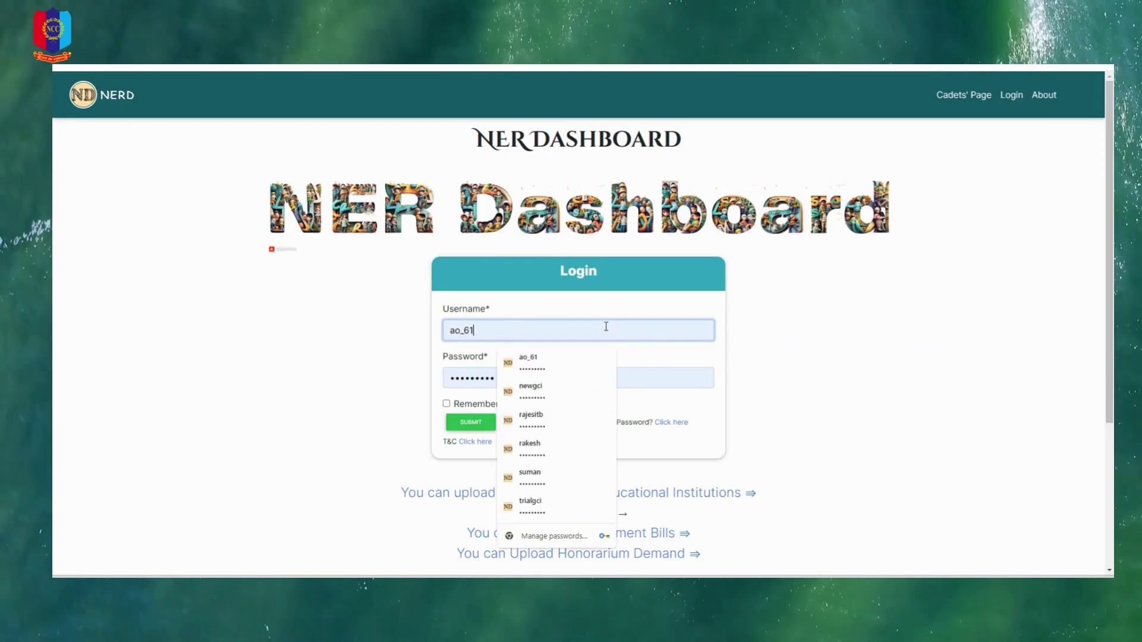
click(555, 450)
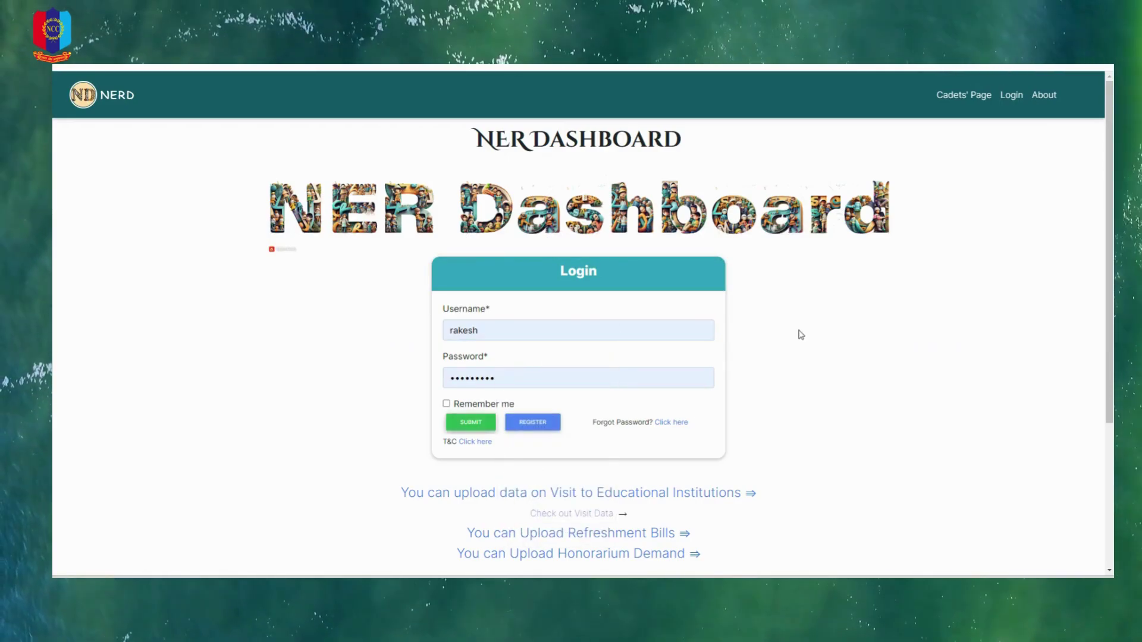
key(Return)
- Open the public fund requests and record the Gp Cdr's decision on the 15000 request as Approved
click(345, 95)
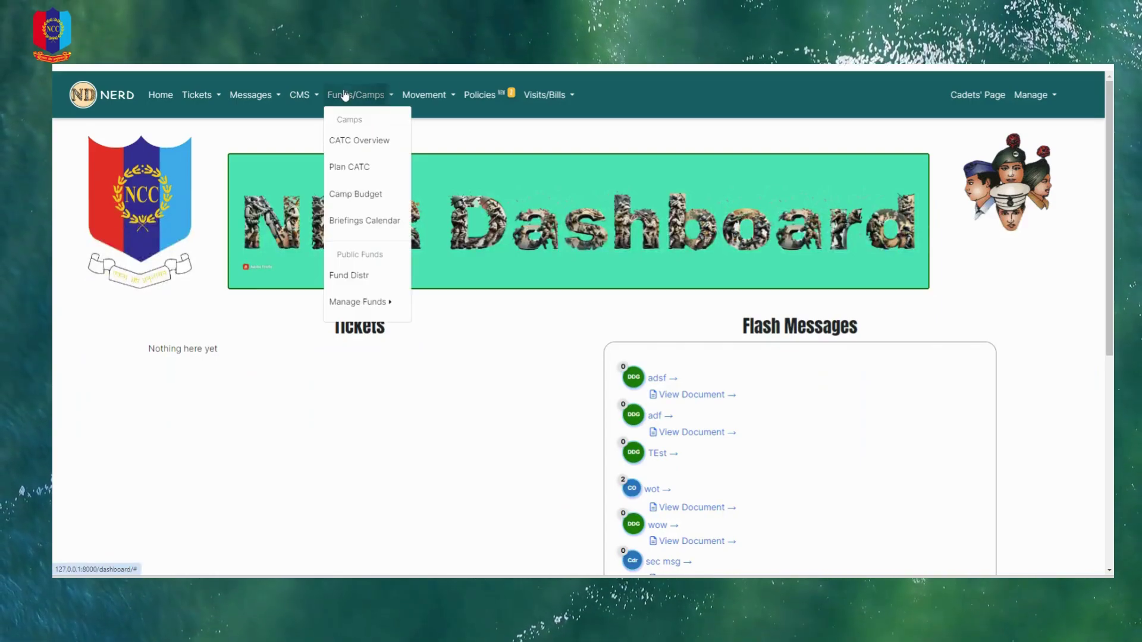
mouse_move(353, 304)
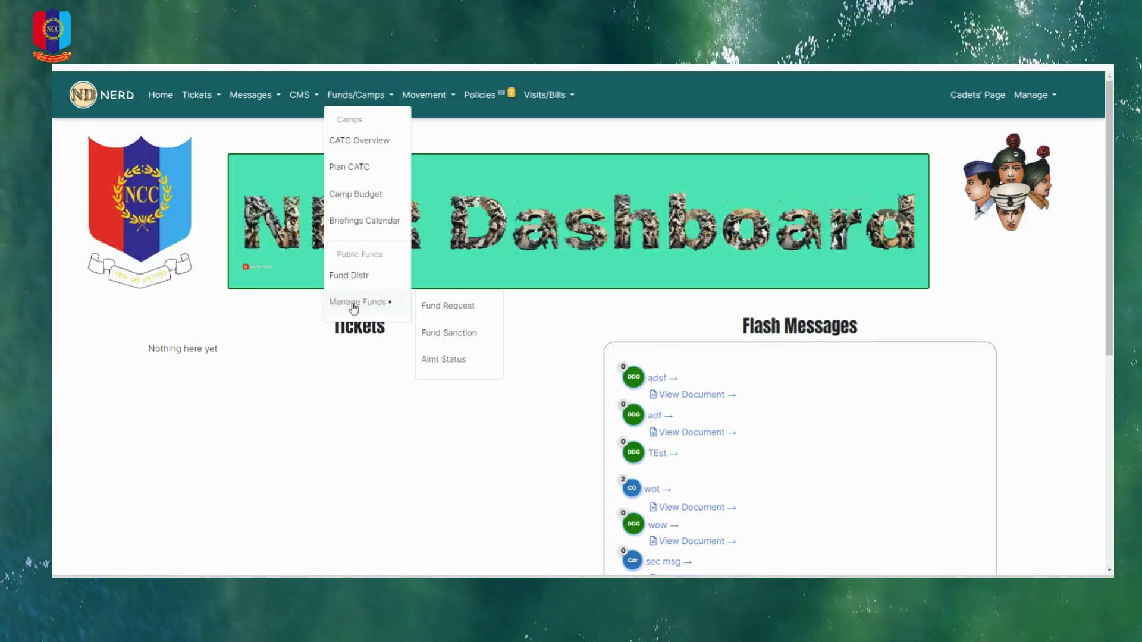
click(443, 311)
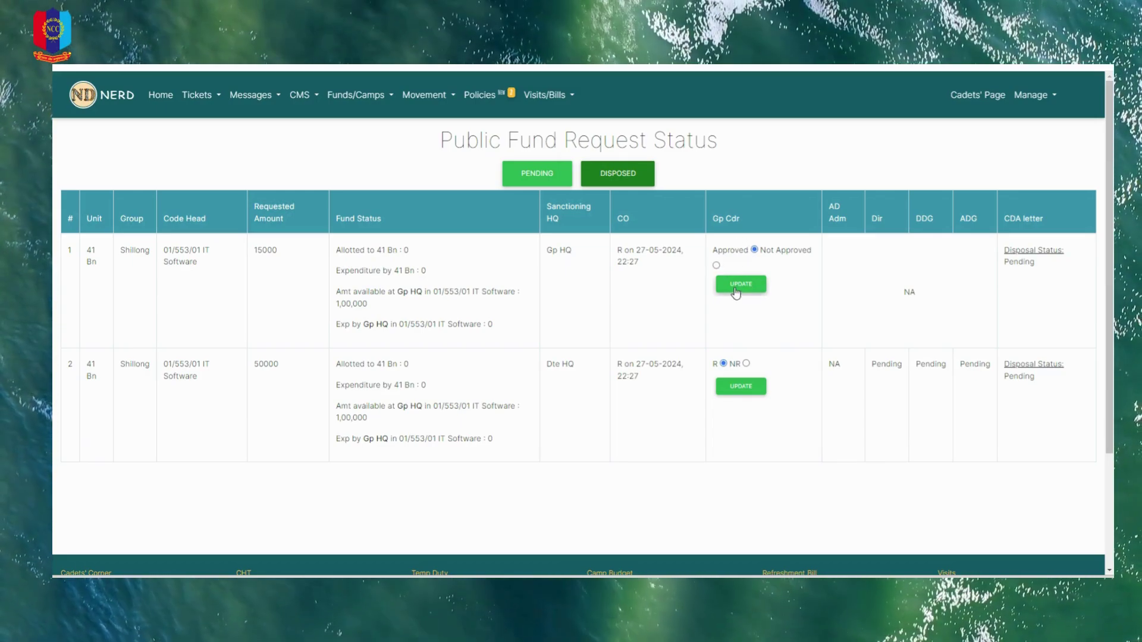
click(736, 291)
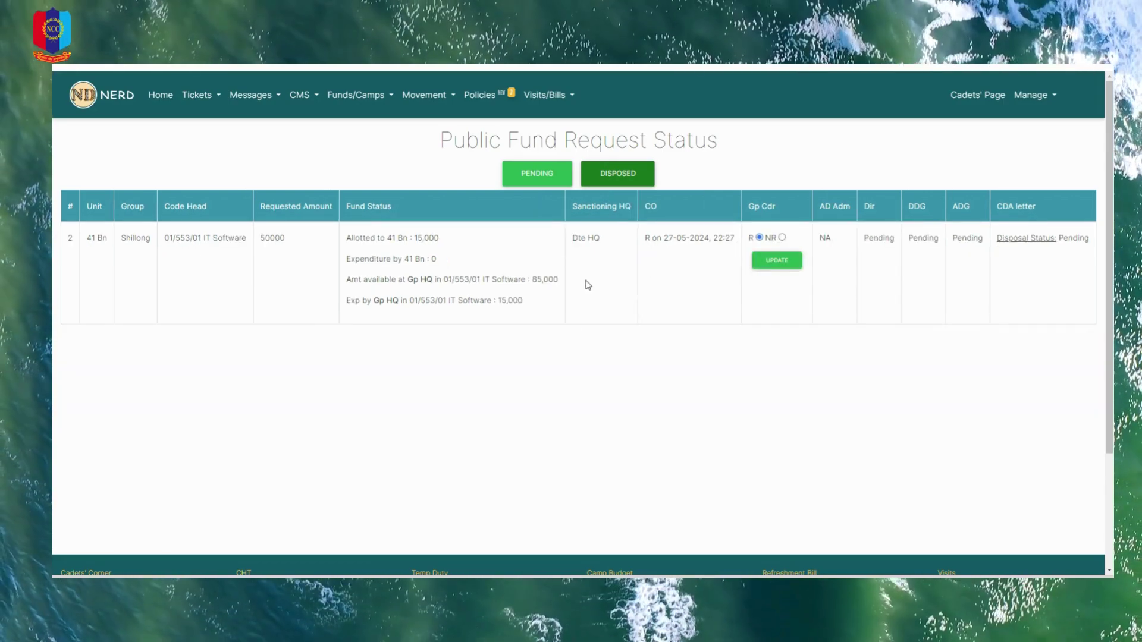
- Check the disposed fund requests, return to the pending ones and record the Gp Cdr's R decision for the 50000 request
click(630, 177)
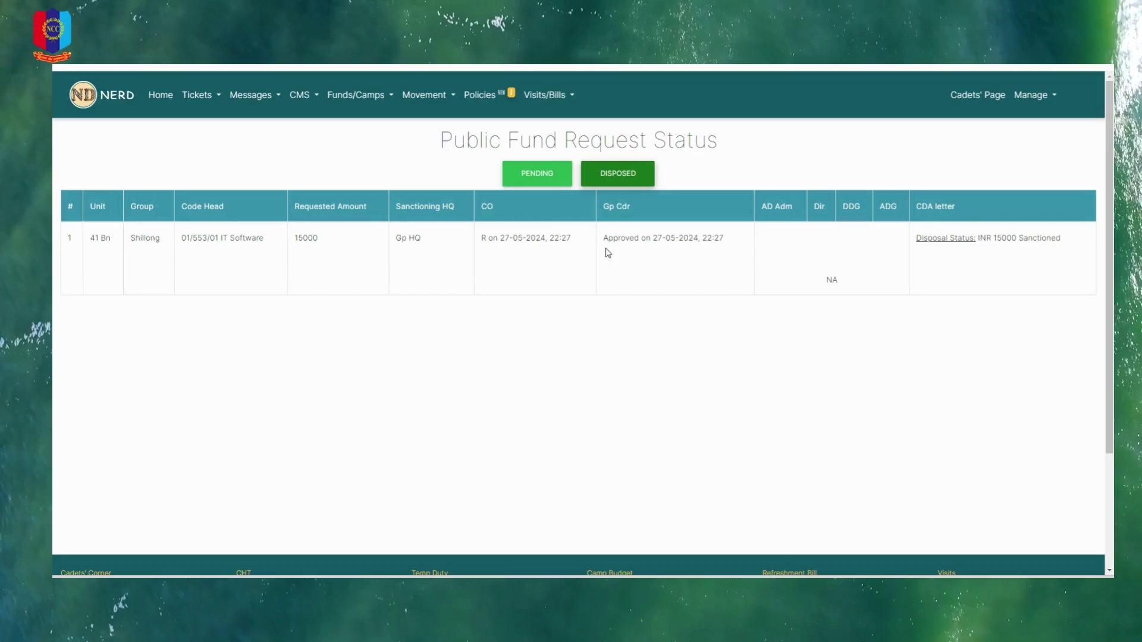
click(537, 173)
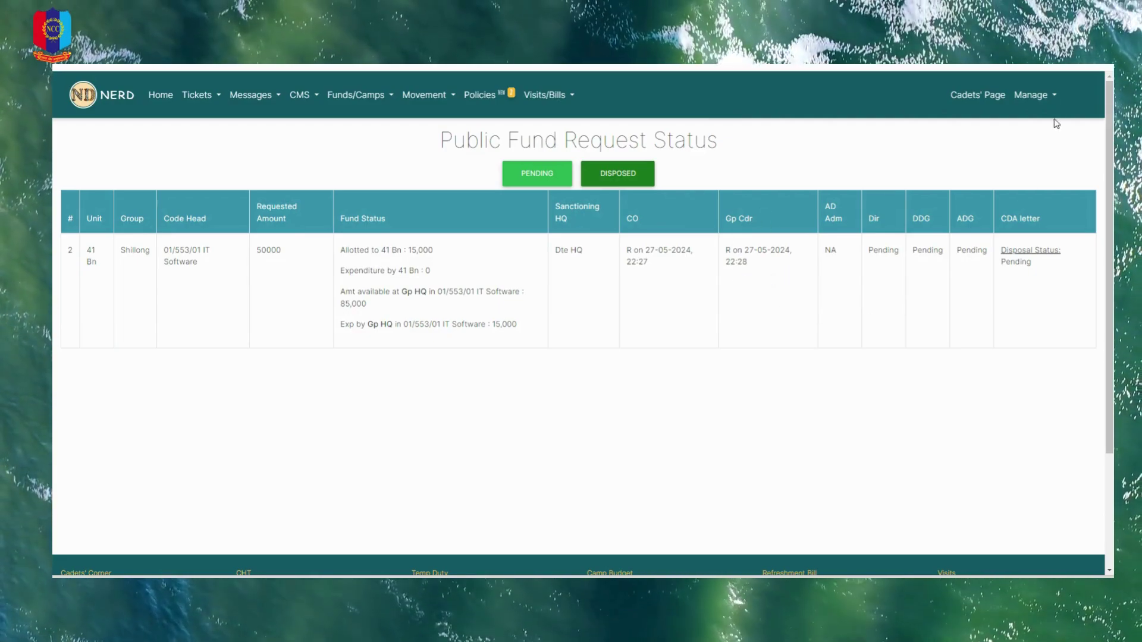
- Log out and sign in with the saved username and password of the Dte HQ account
click(1032, 95)
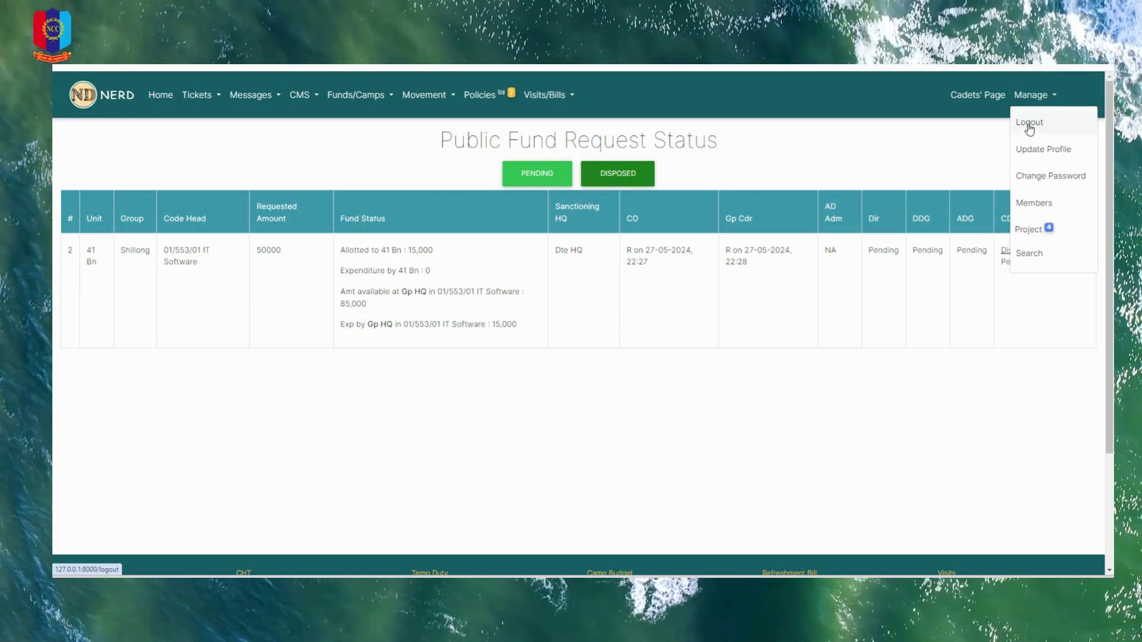
click(1029, 123)
click(566, 326)
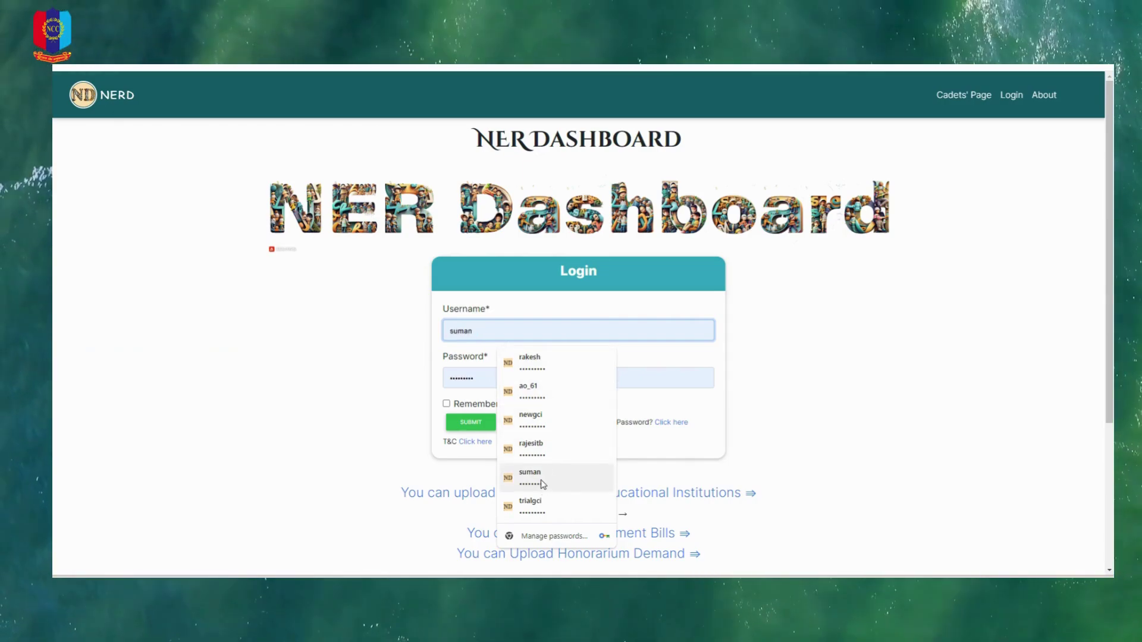
click(542, 484)
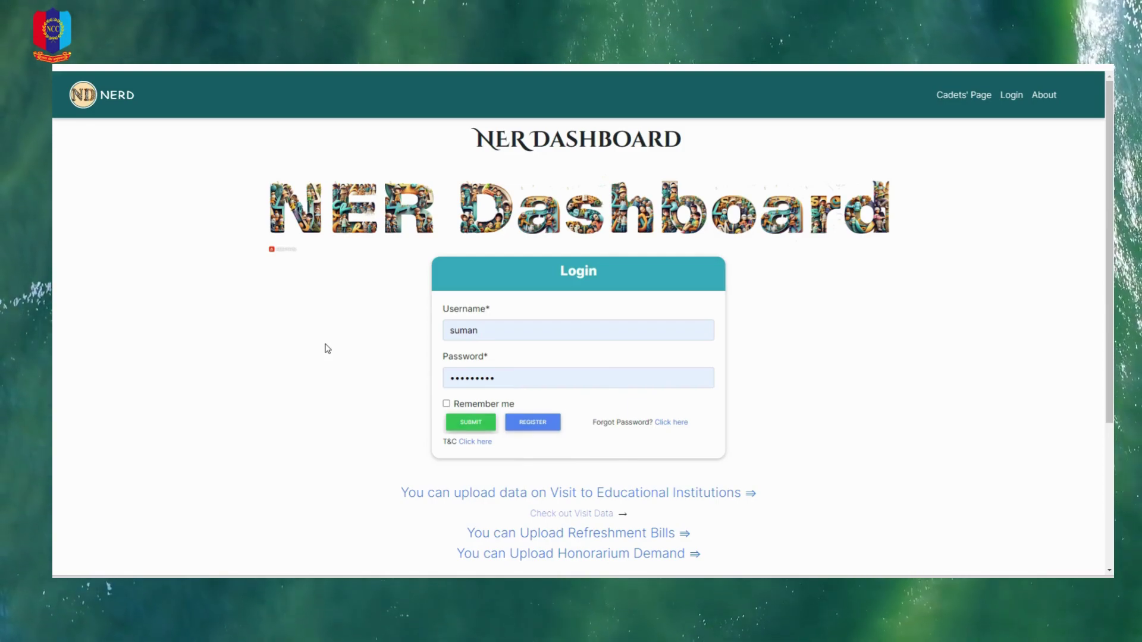
key(Return)
- Open the public fund request status page to view the pending 50000 request
click(339, 97)
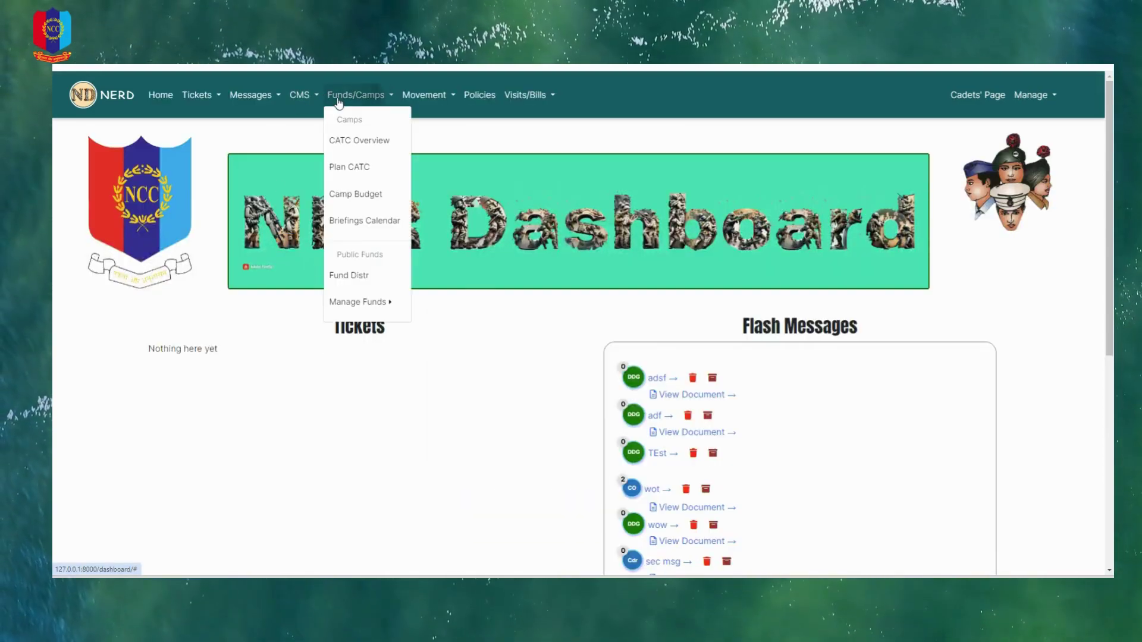
mouse_move(342, 305)
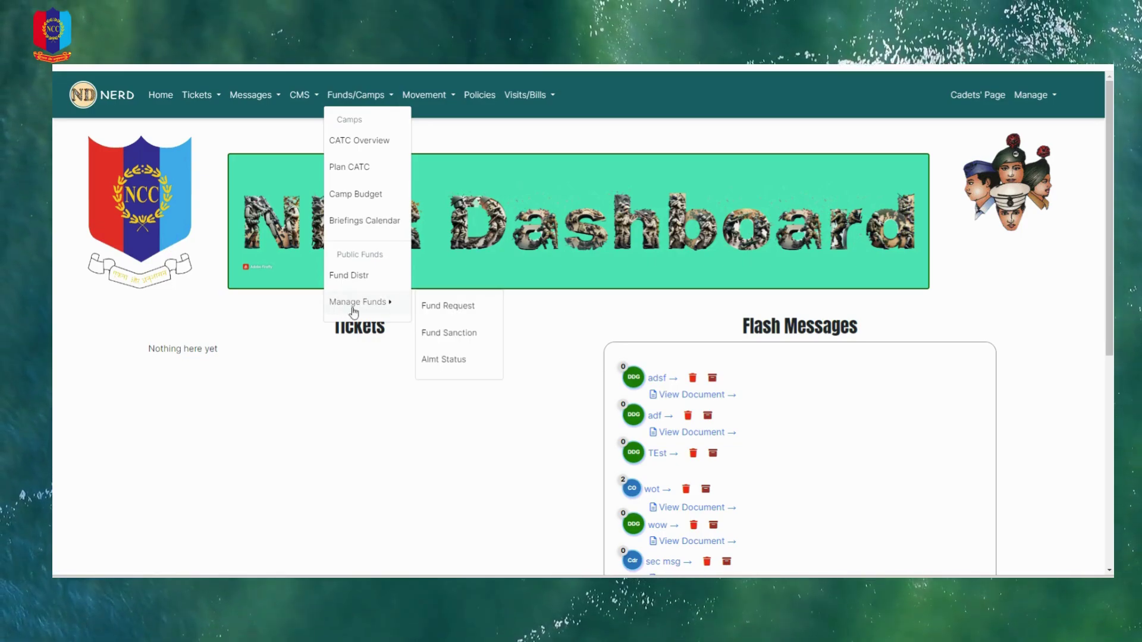
click(423, 307)
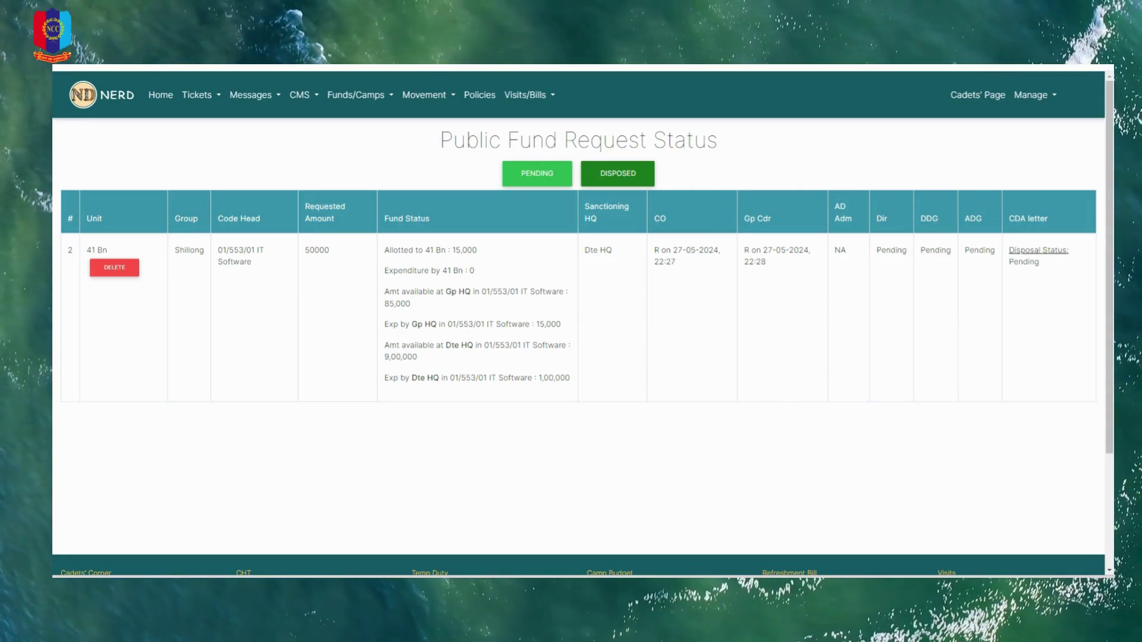
- Switch to the database browser, open the docs_fundrequestapproval table and copy the gp_cdr_dt timestamp of record 13
mouse_move(733, 589)
click(684, 546)
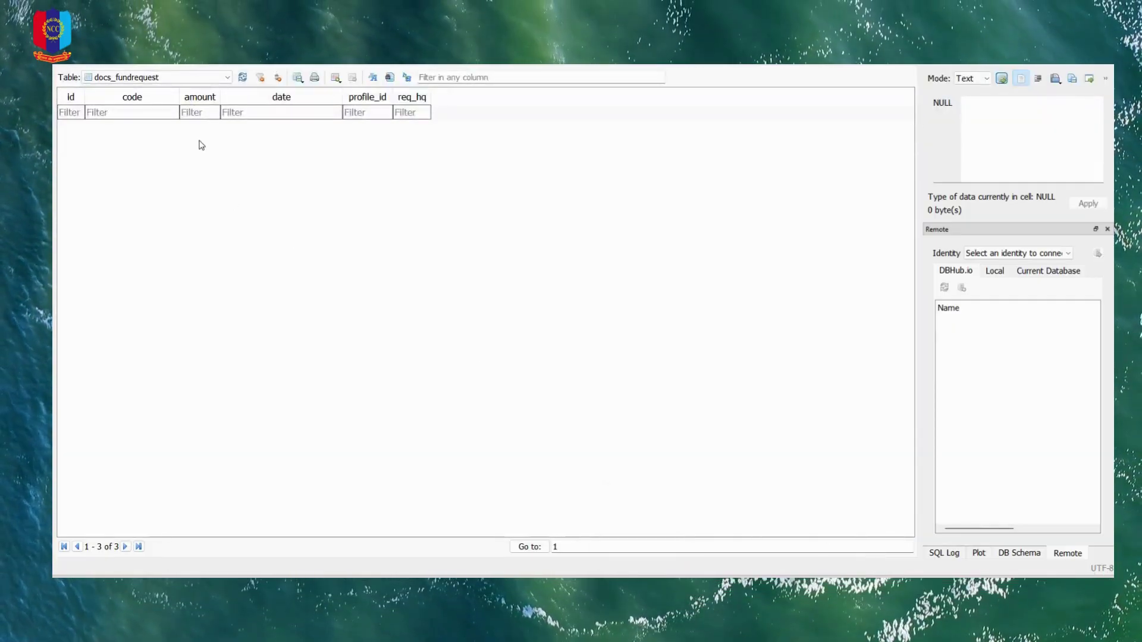
click(134, 79)
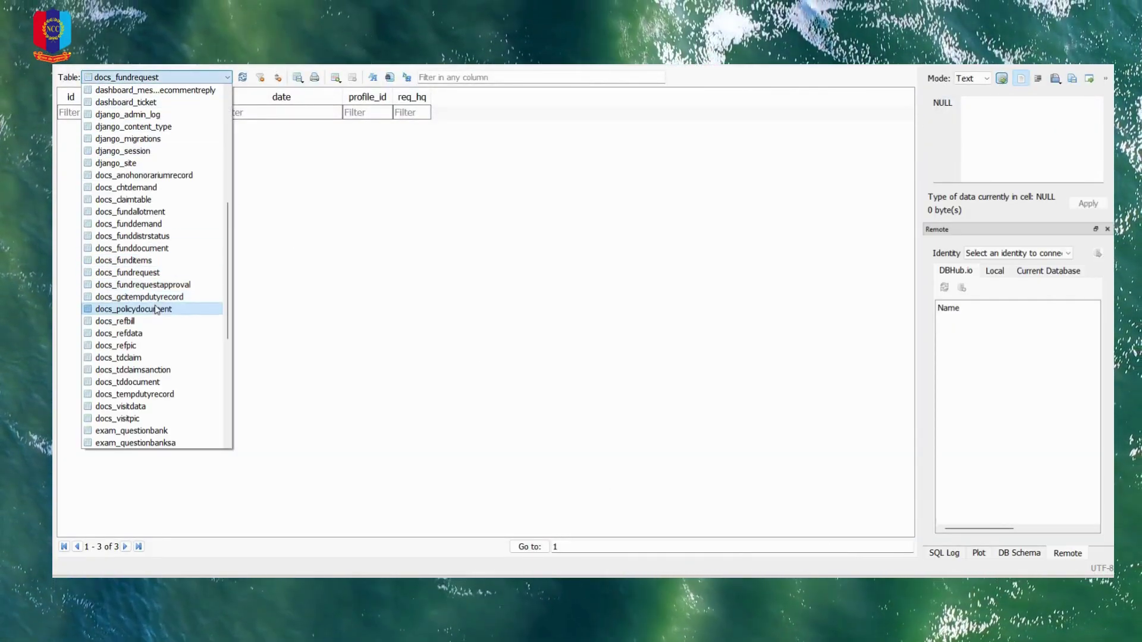
click(156, 287)
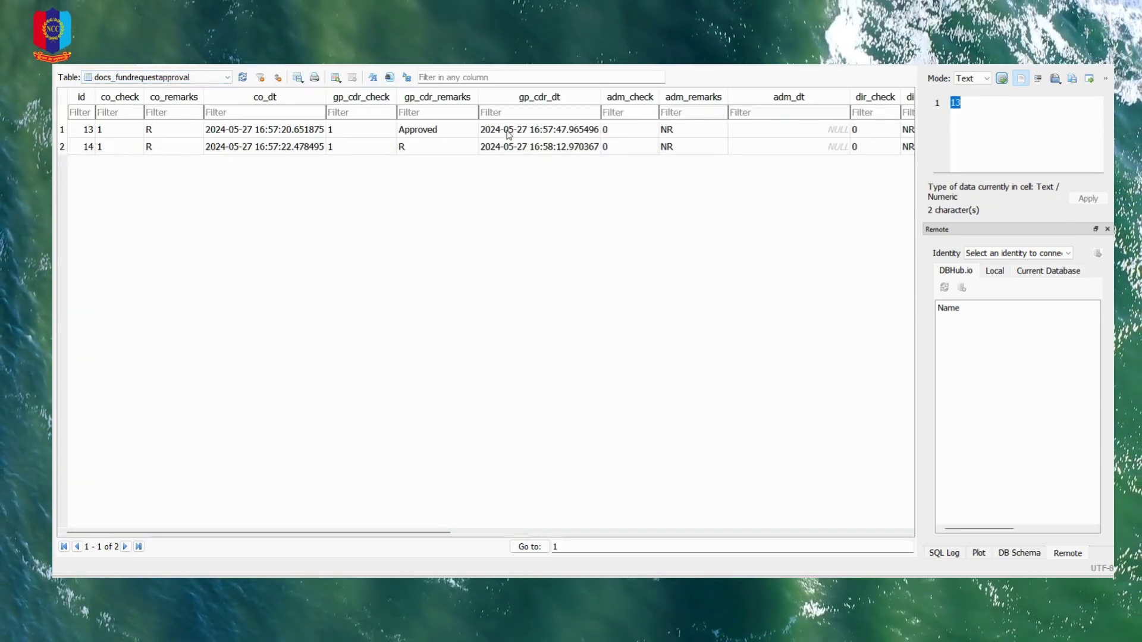
click(508, 130)
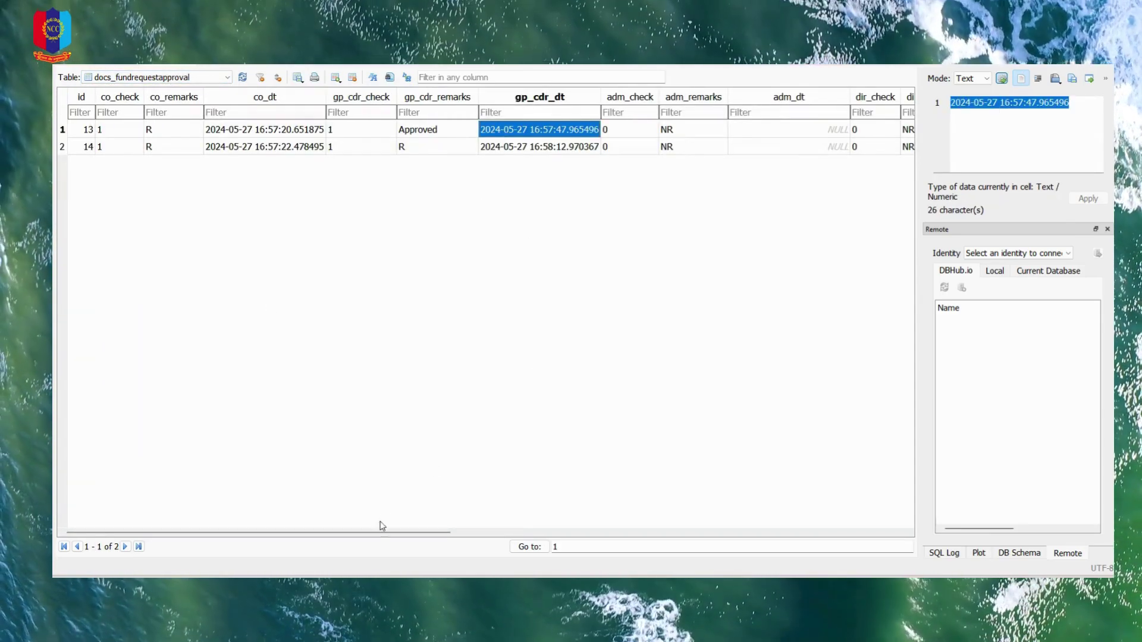
drag(382, 532, 497, 535)
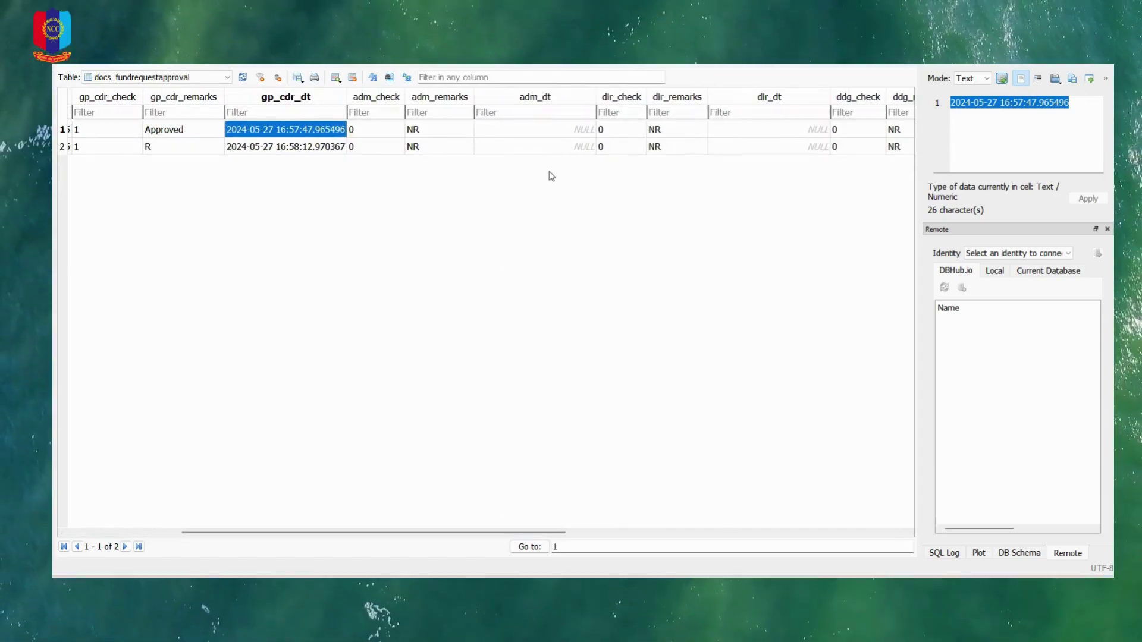
click(612, 148)
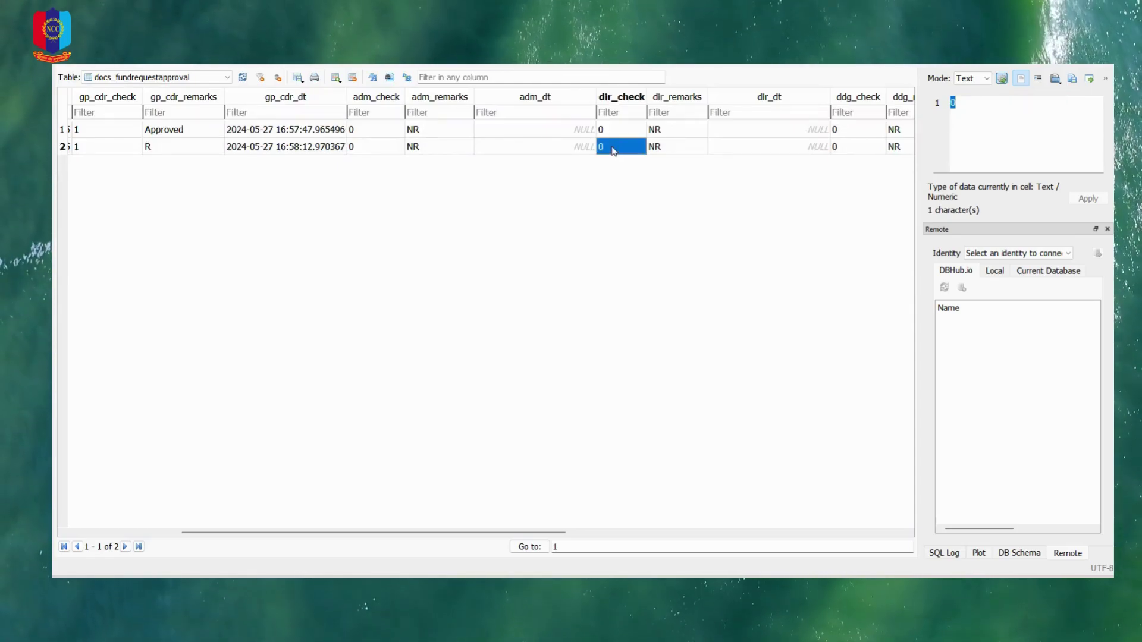
text(1)
click(687, 154)
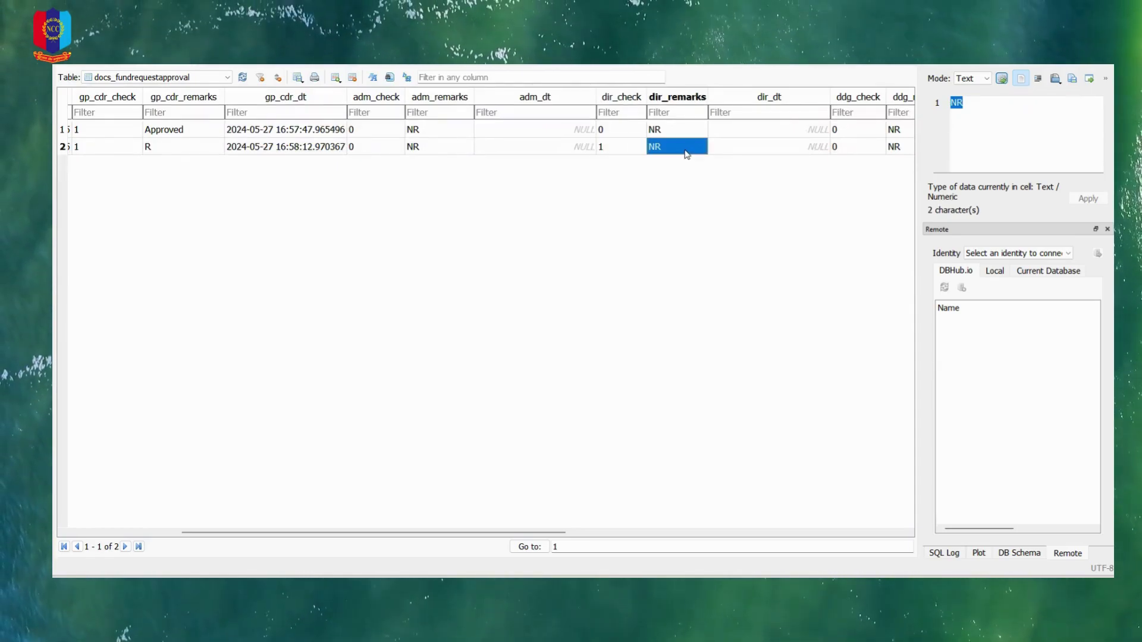
text(R)
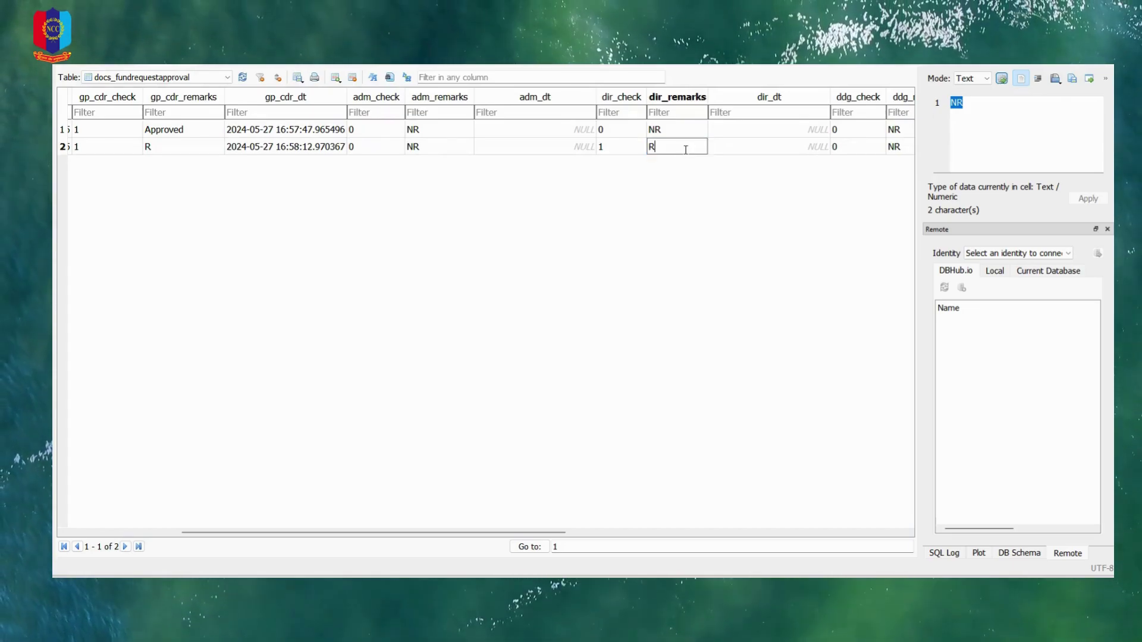
click(763, 148)
key(ctrl+v)
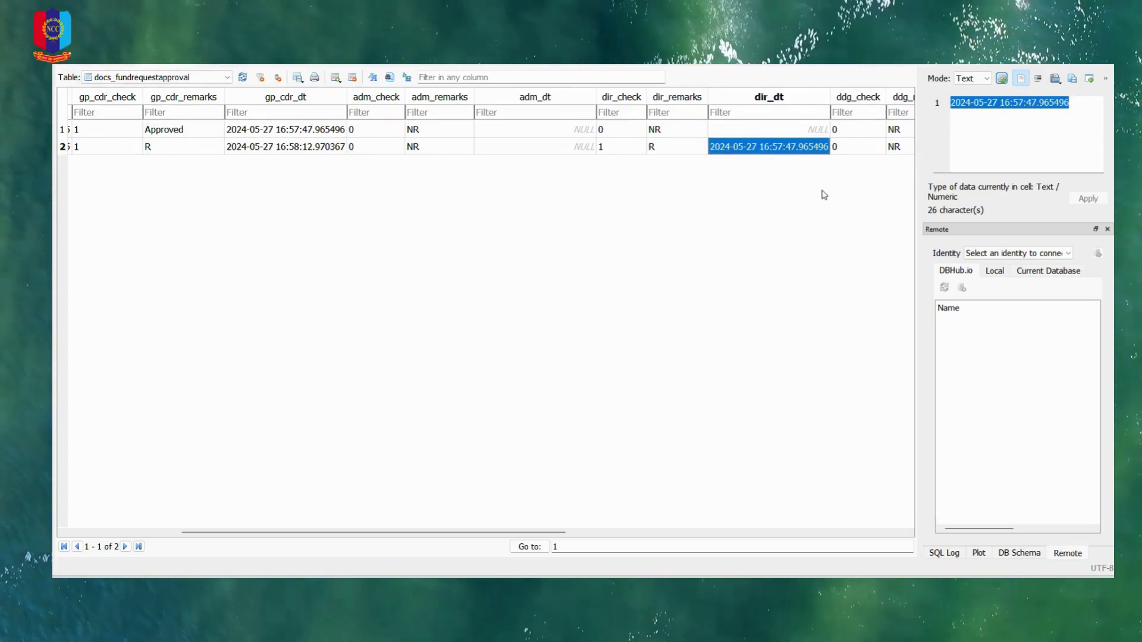
click(864, 153)
text(1)
click(902, 153)
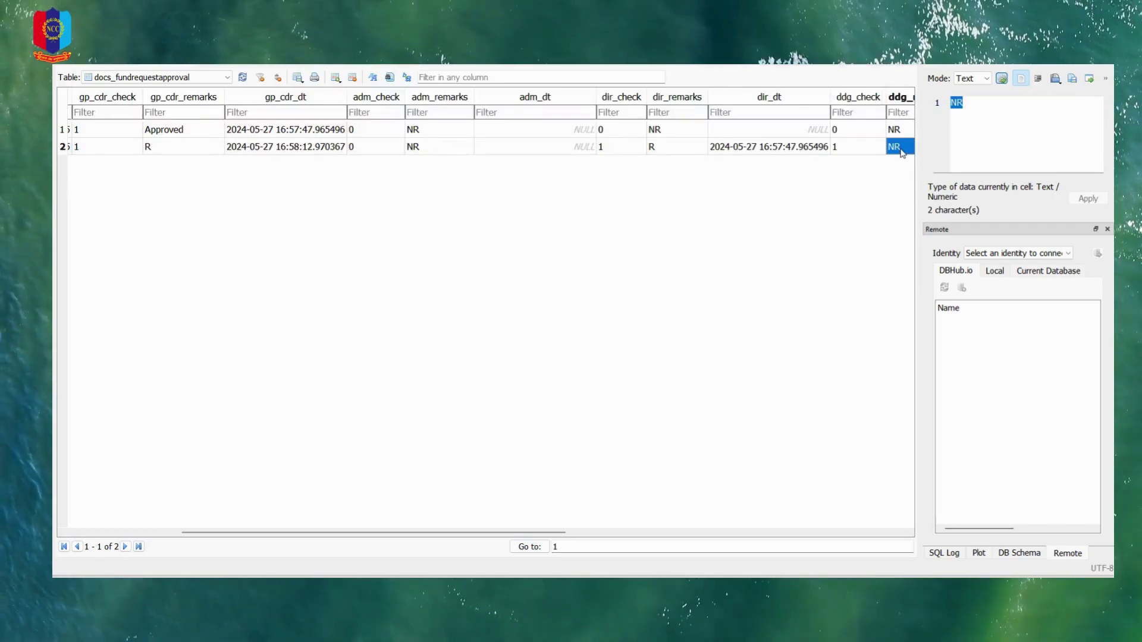
text(R)
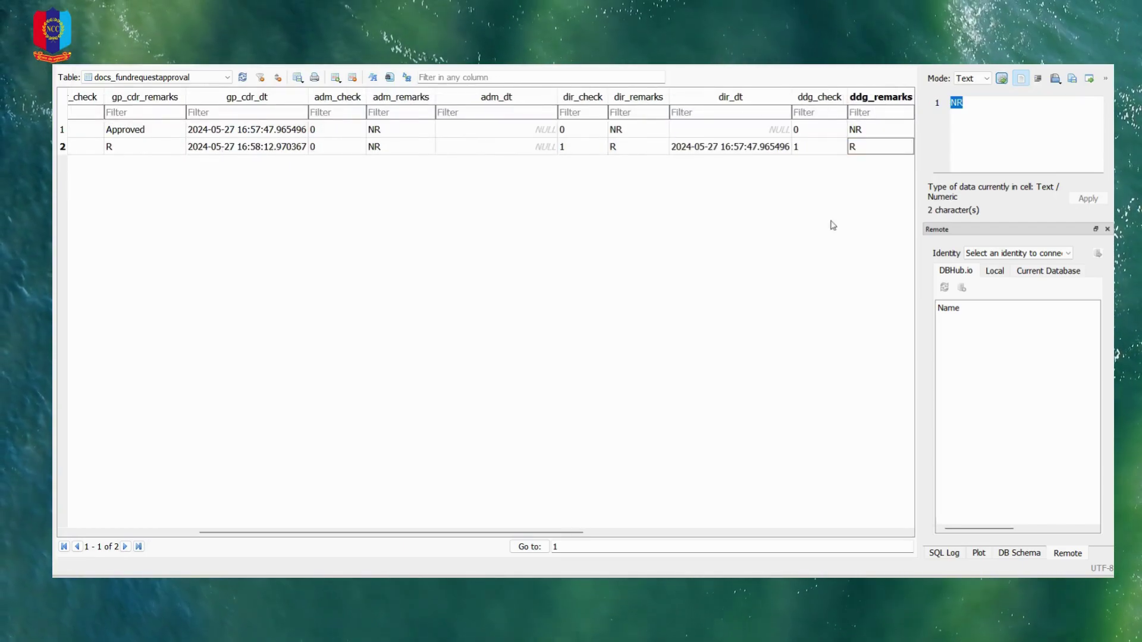
key(Return)
drag(588, 534, 717, 533)
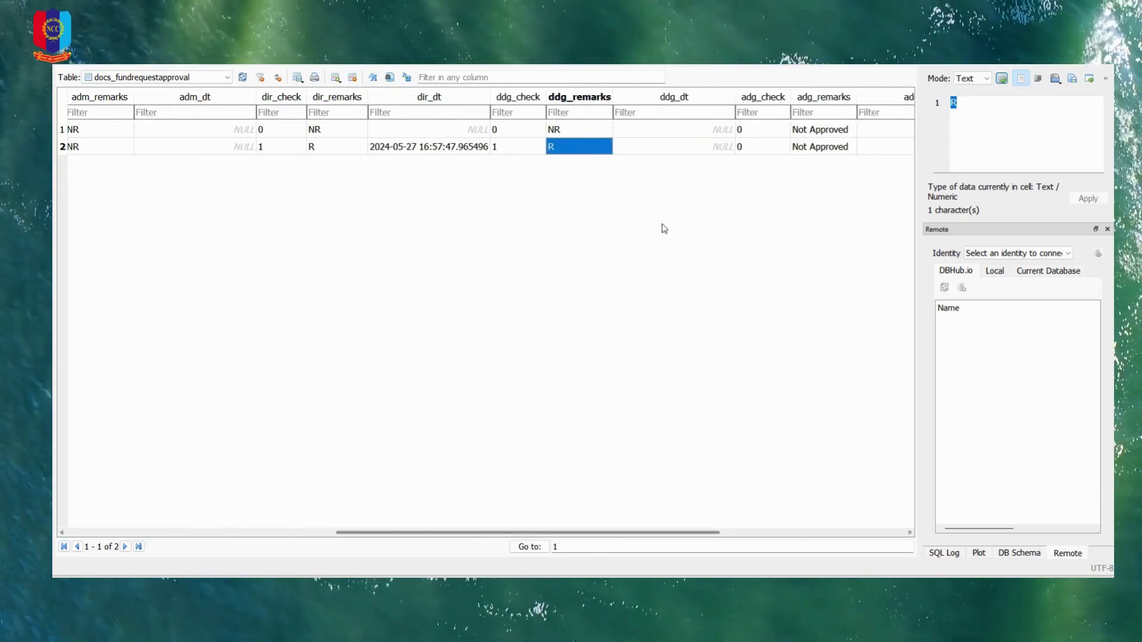
click(667, 149)
key(ctrl+v)
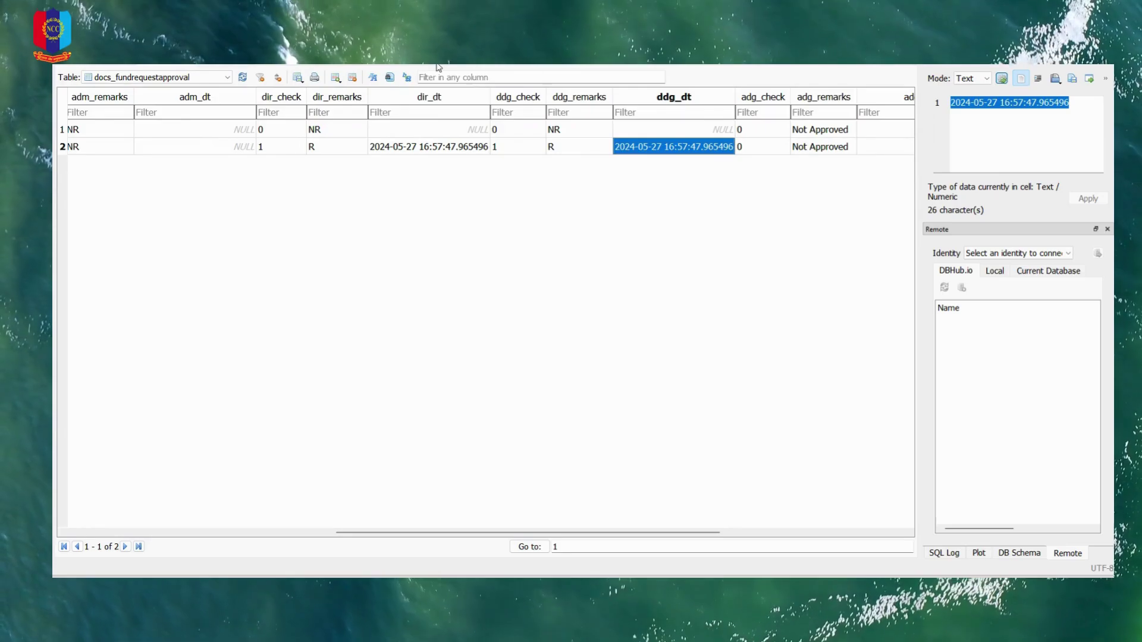
- Switch back to the NERD web page, reload it, record the ADG's Approved decision on the 50000 request and view the disposed requests
mouse_move(705, 641)
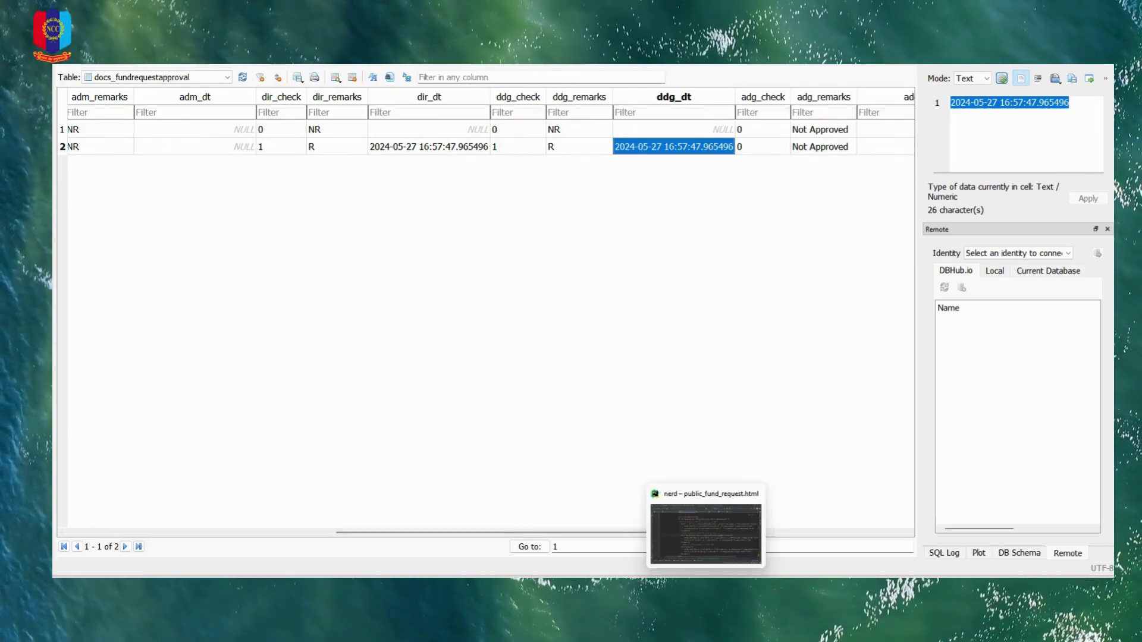
click(706, 532)
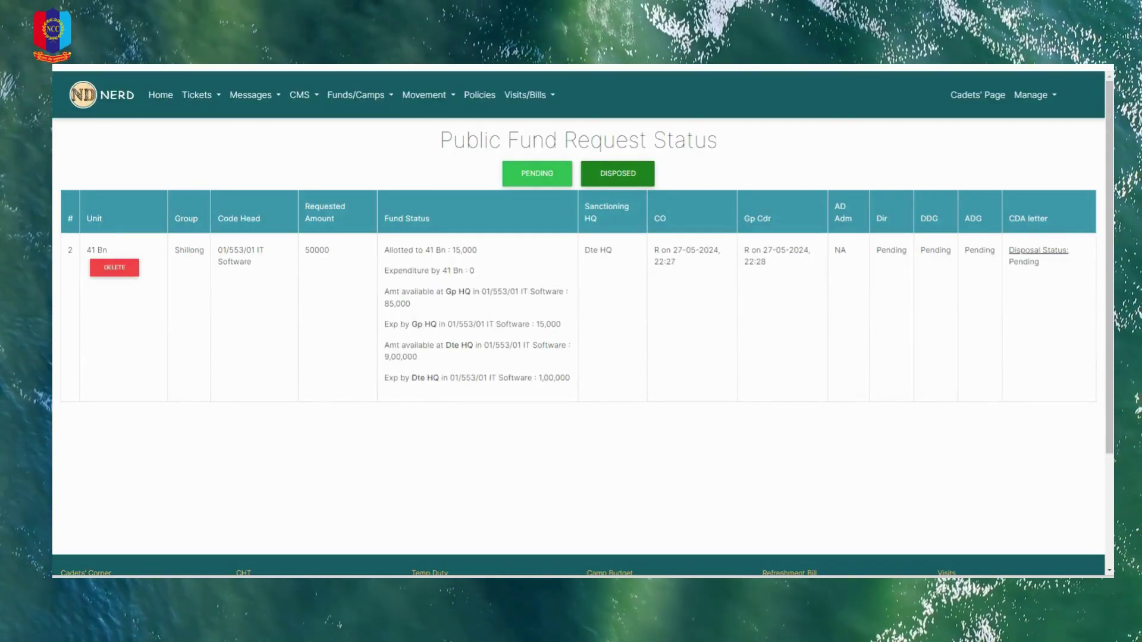
key(F5)
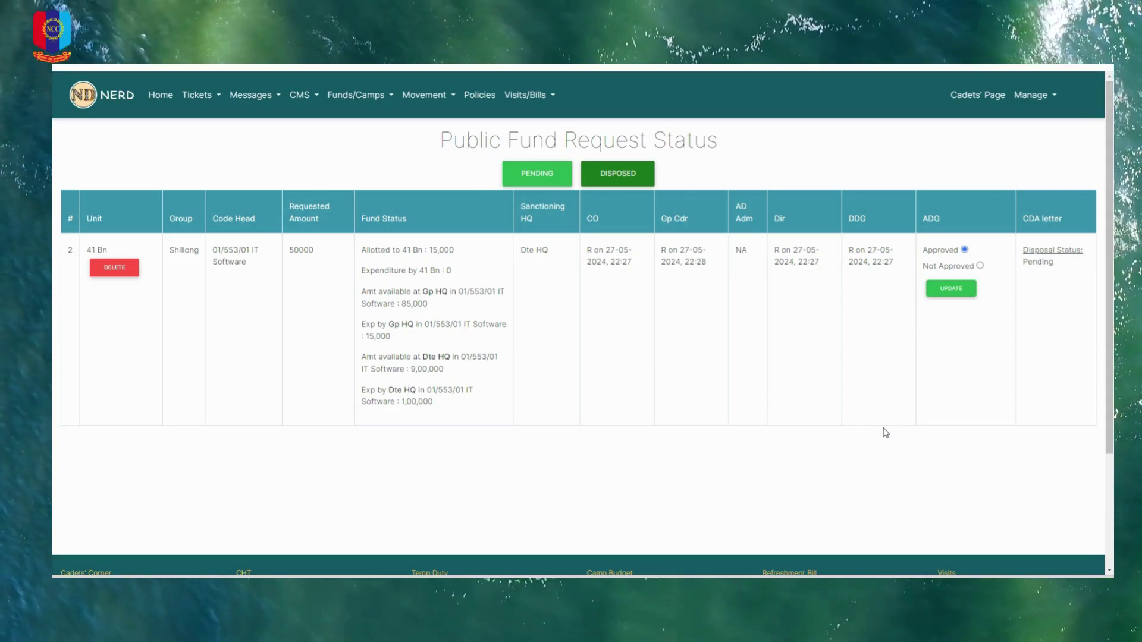
click(954, 295)
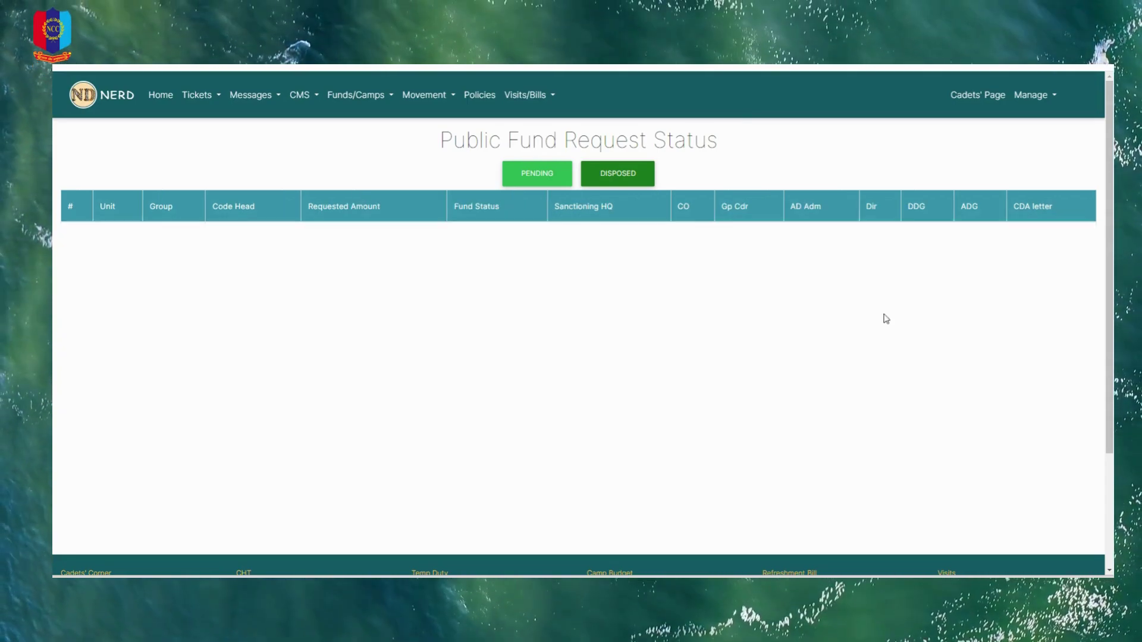
click(602, 180)
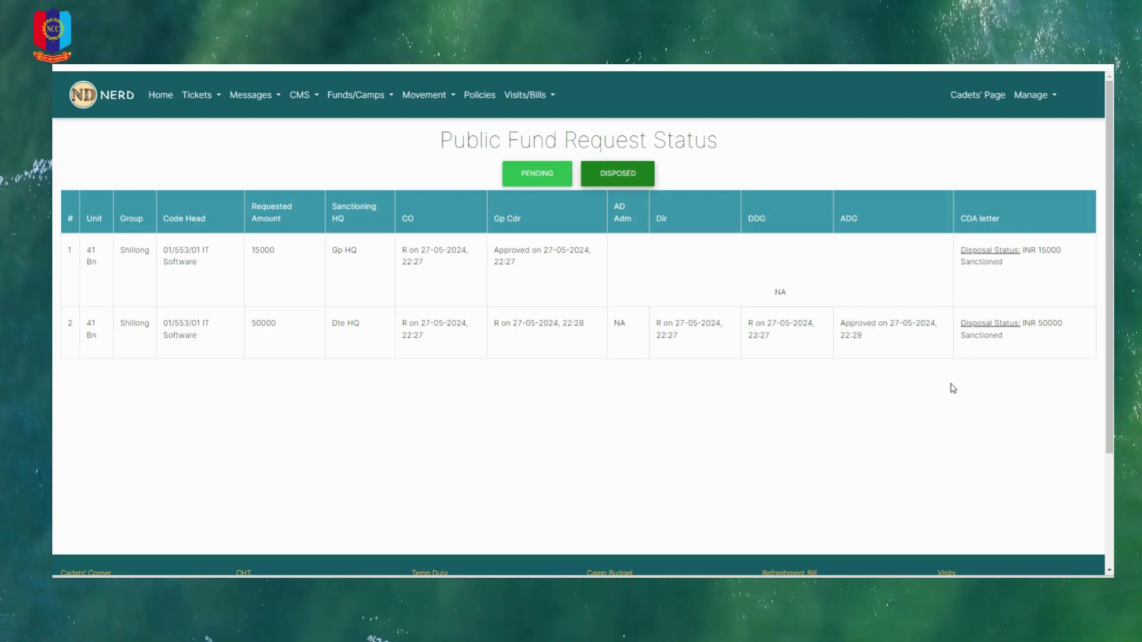
- Log out and sign in with the saved username and password of the unit's account
click(1030, 93)
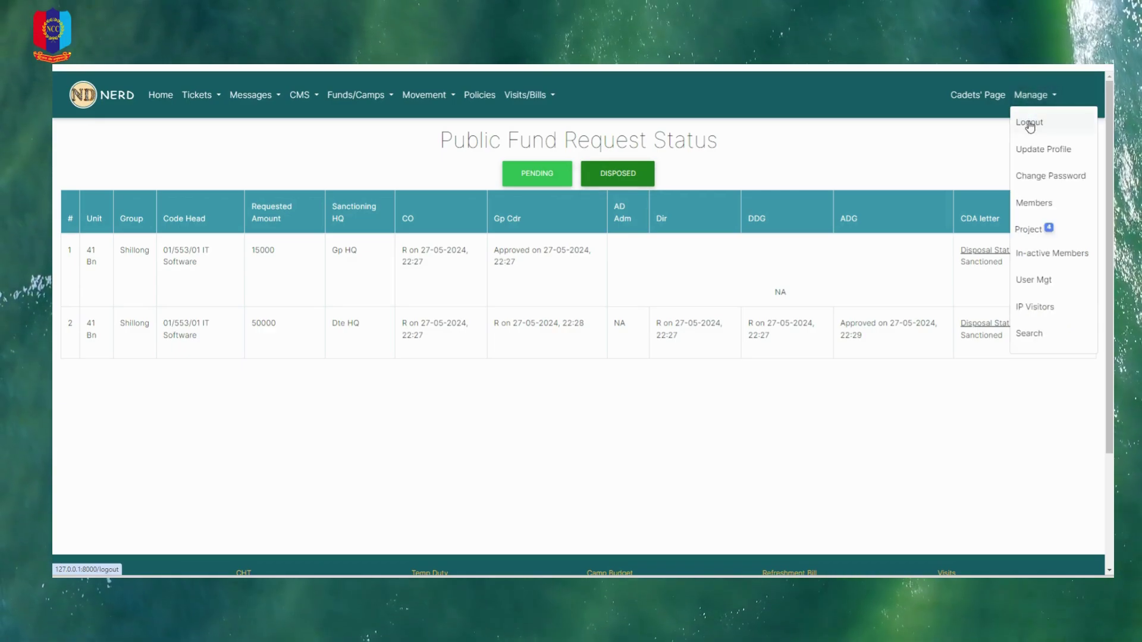
click(1027, 122)
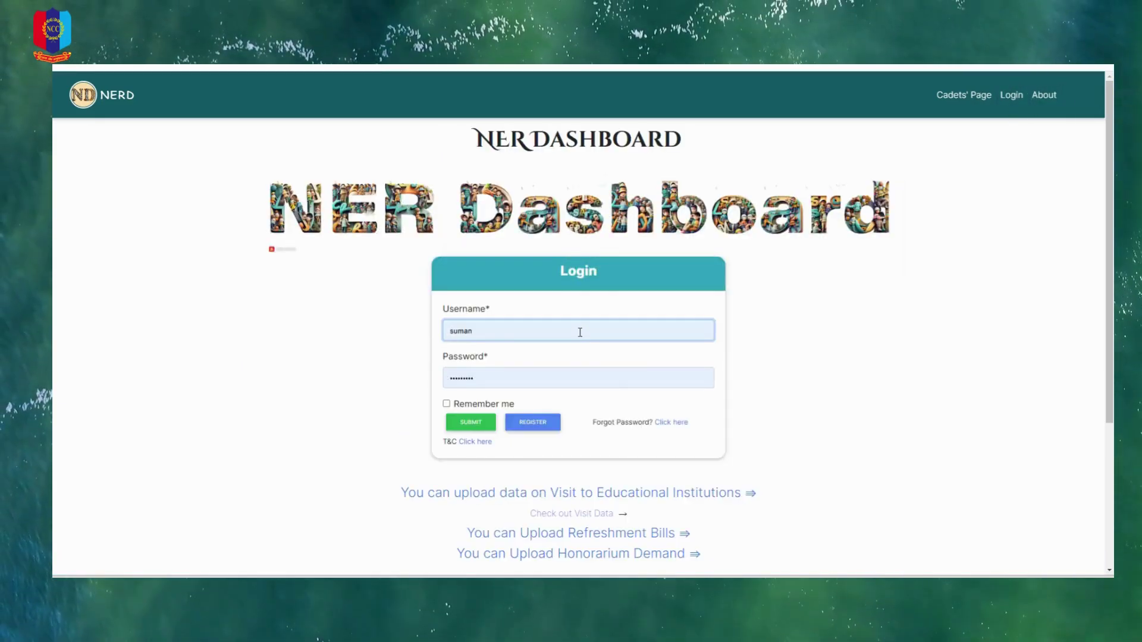
click(580, 330)
click(565, 390)
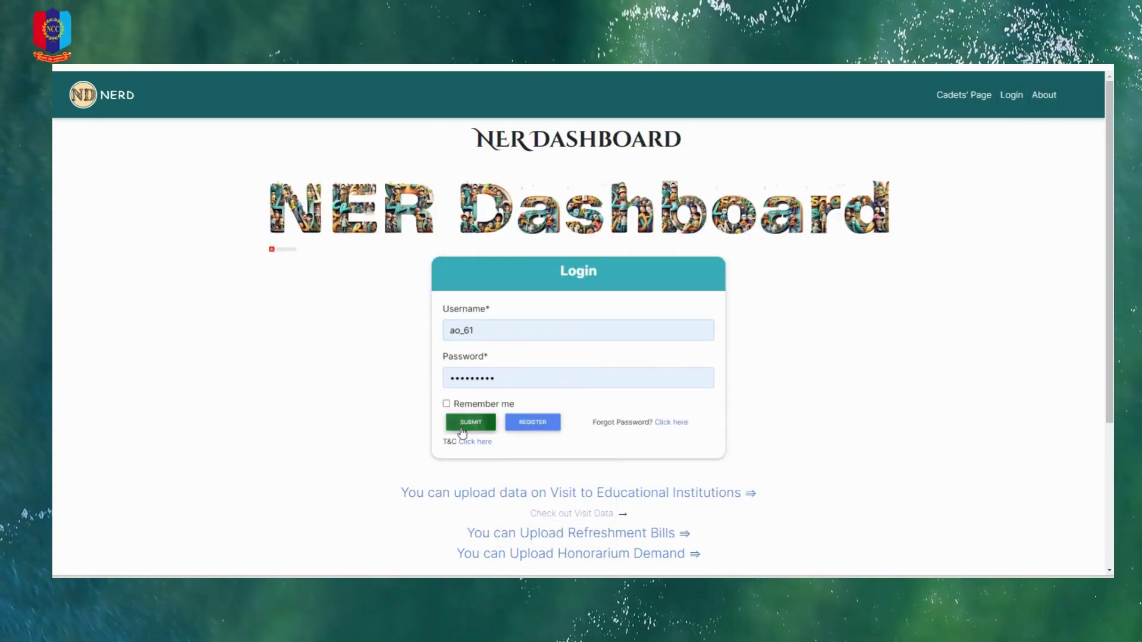
key(Return)
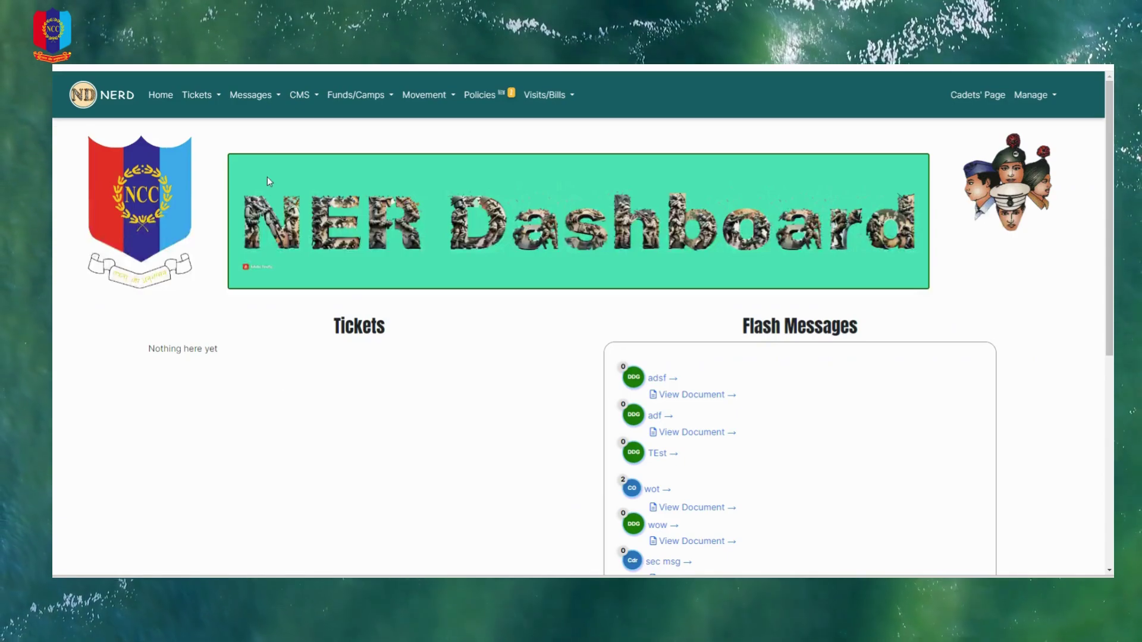
- Open the fund sanction demand form and select code head 01/553/01 IT Software to check its balance amount
click(347, 96)
mouse_move(360, 275)
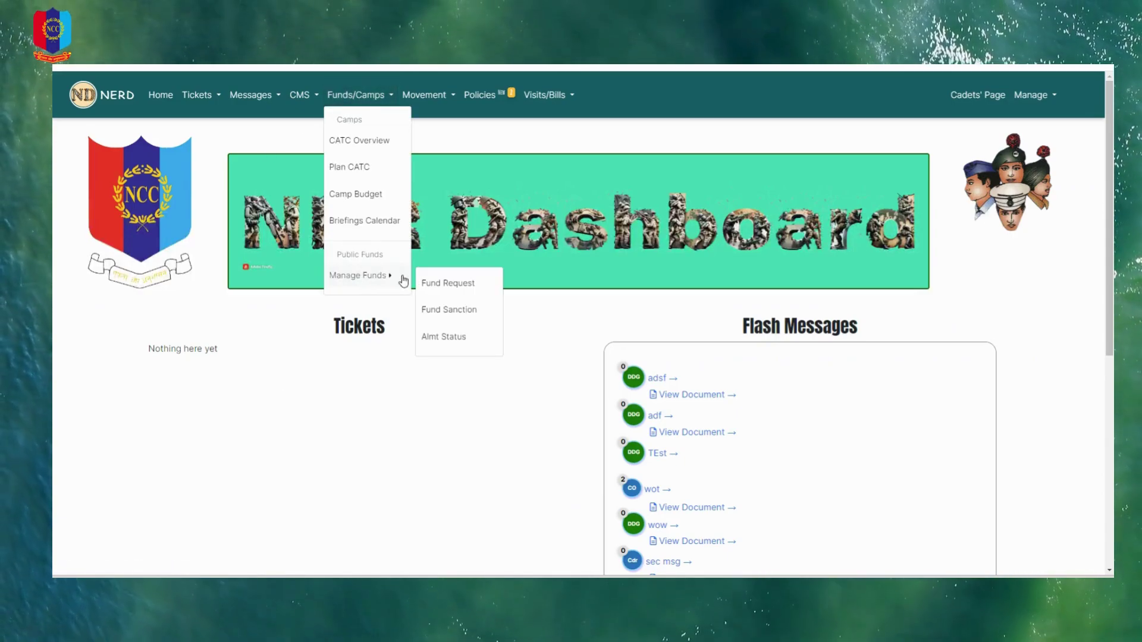
click(442, 314)
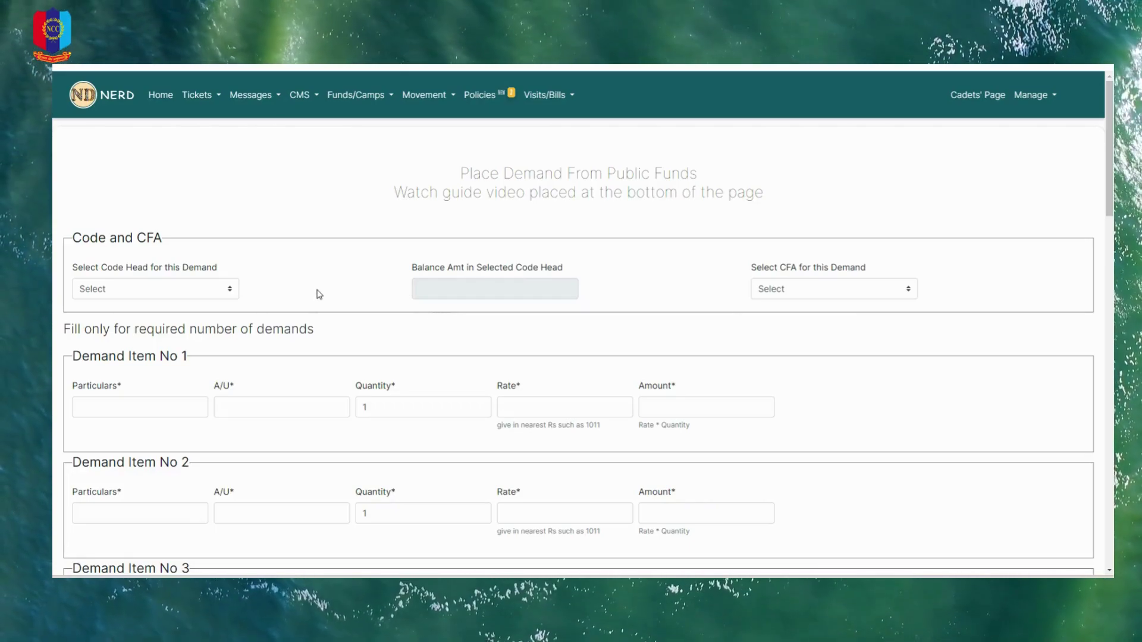
click(122, 291)
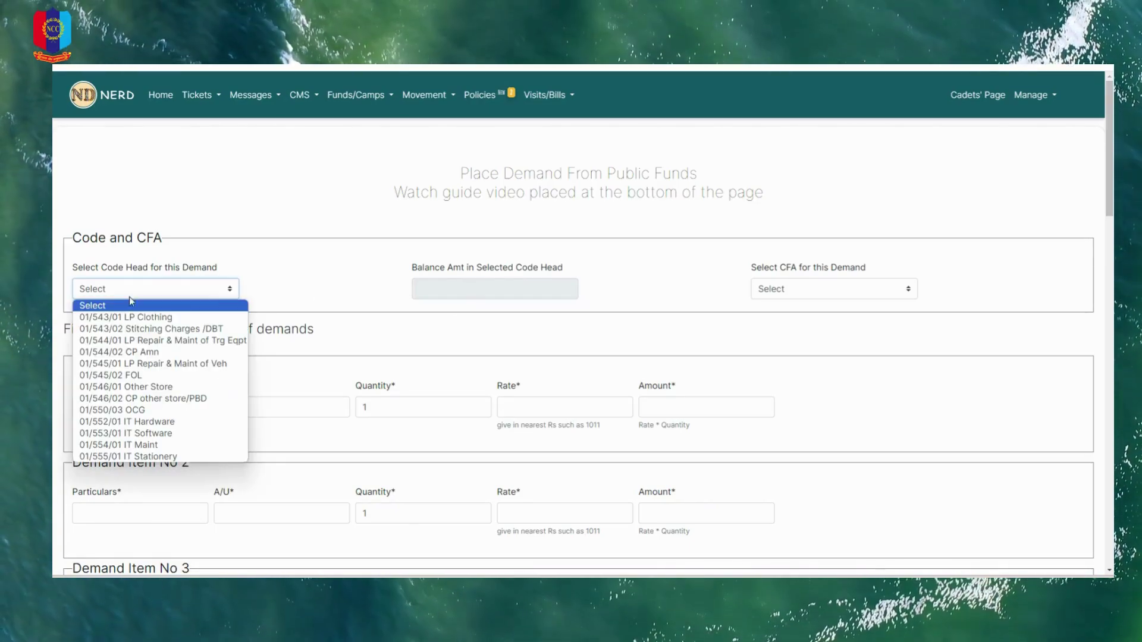
click(172, 433)
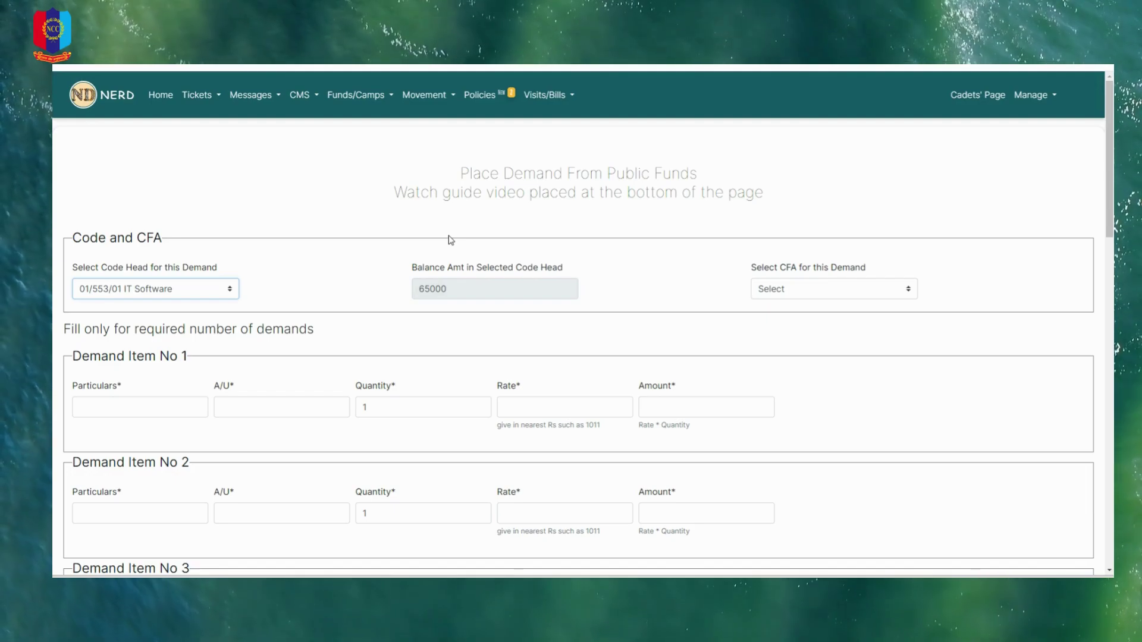
- Log out and sign in with the saved username and password of the Gp HQ account
click(1030, 95)
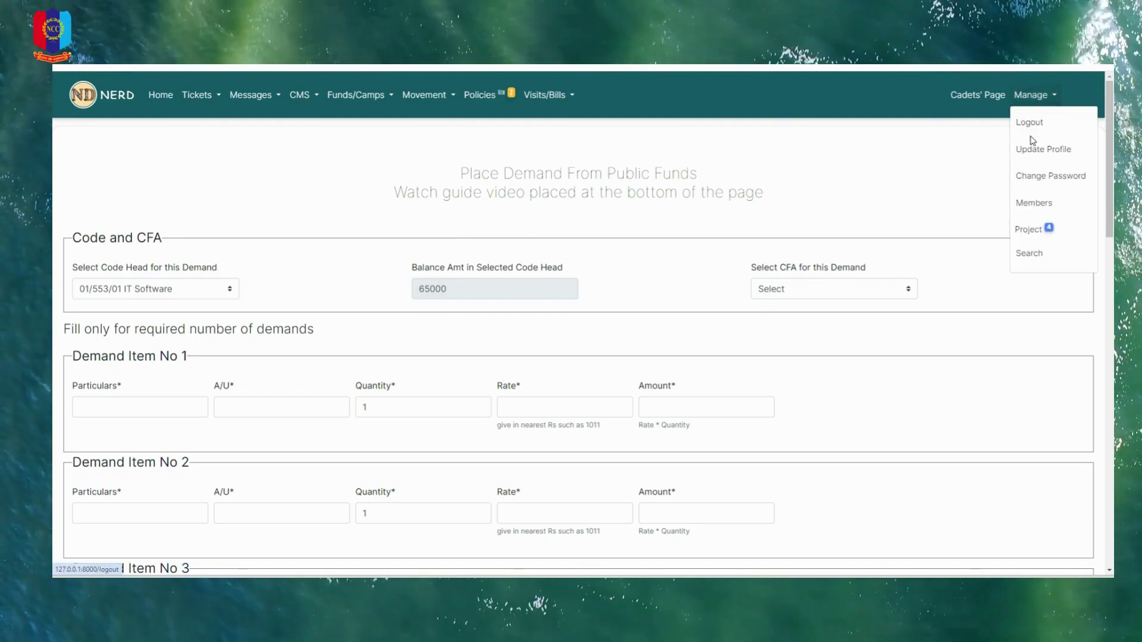
click(1030, 136)
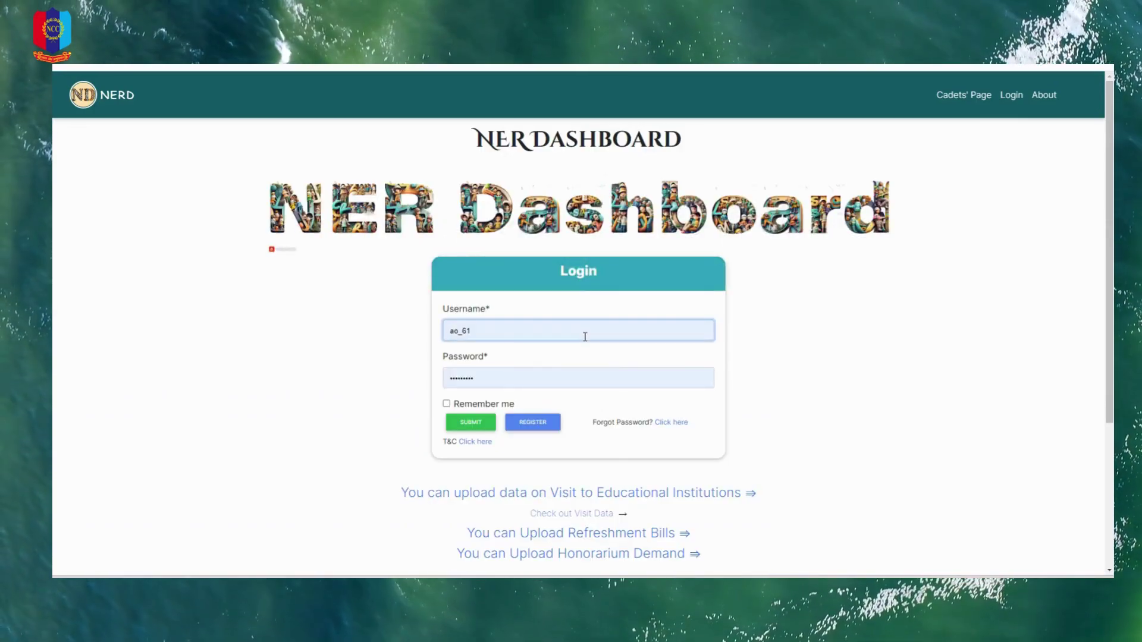
click(585, 337)
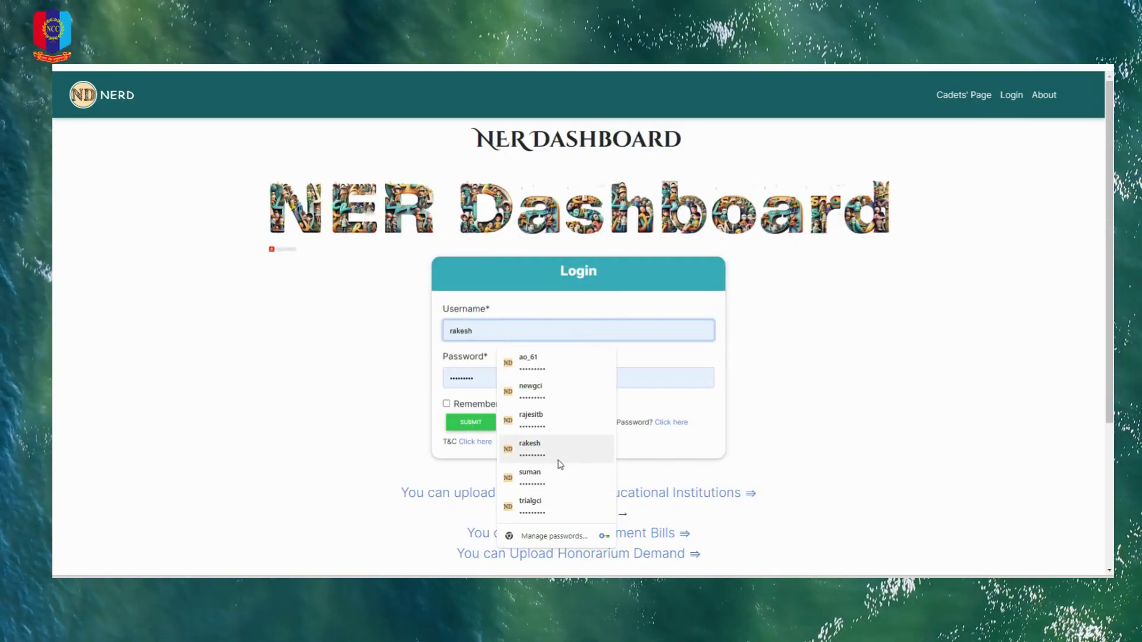
click(559, 452)
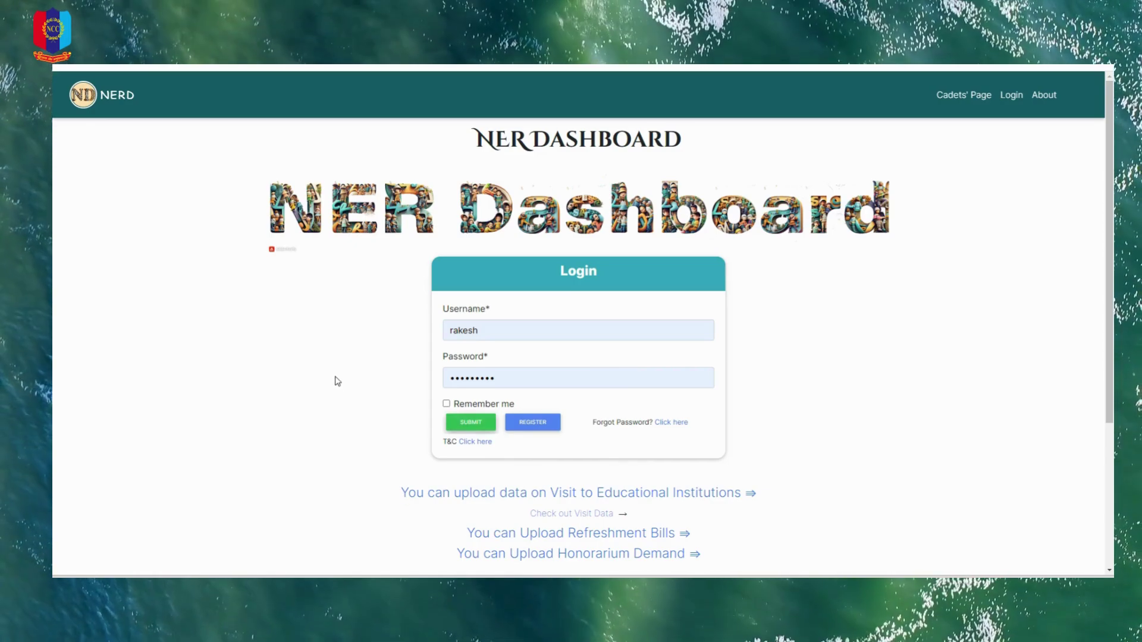
key(Return)
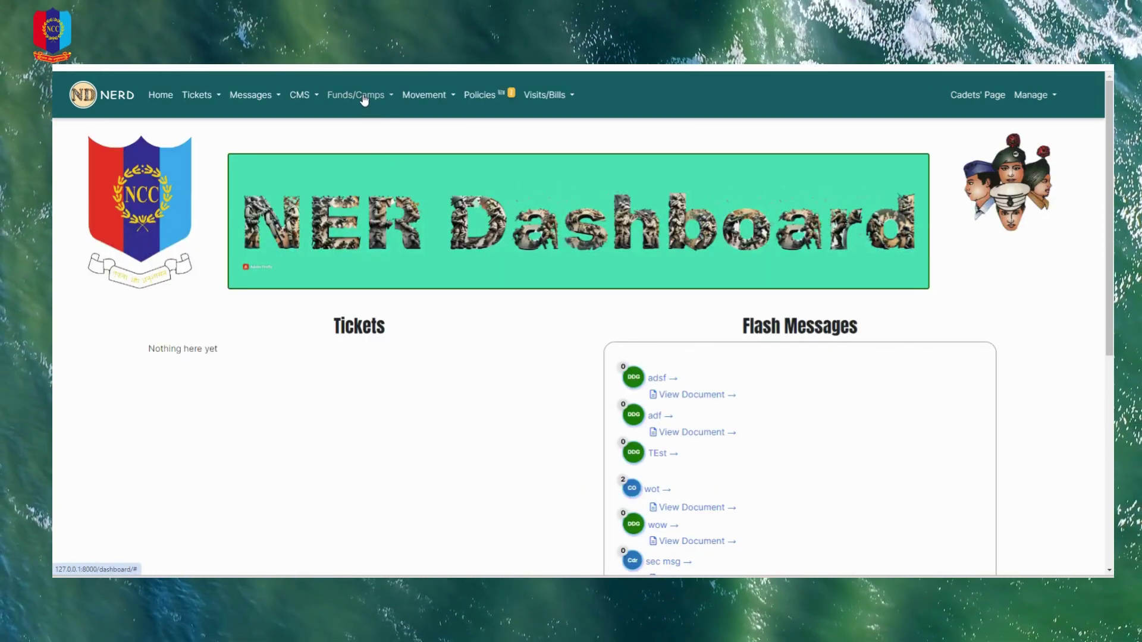
- Open the public fund distribution status and examine the 01/553/01 IT Software allotment and expenditure for Gp HQ and 41 Bn
click(365, 98)
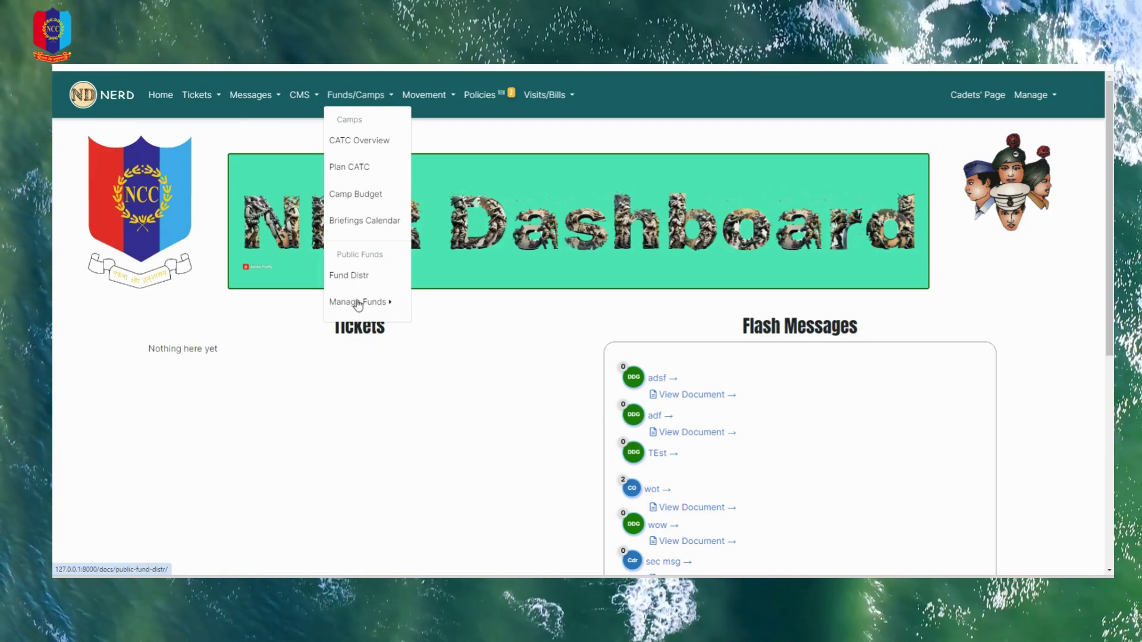
click(358, 277)
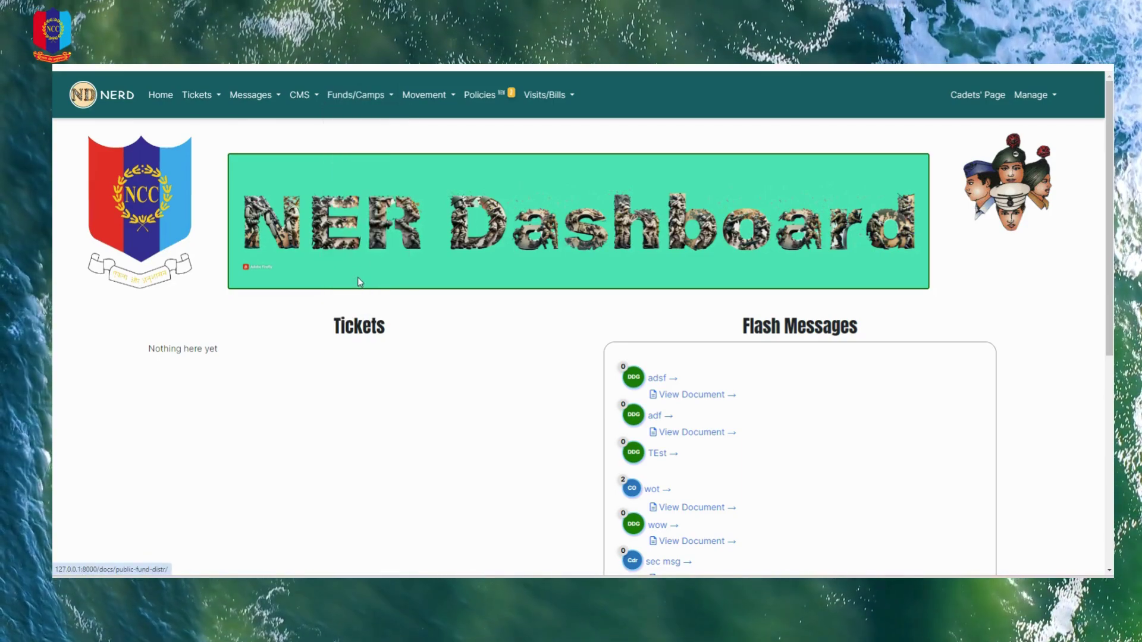
click(381, 207)
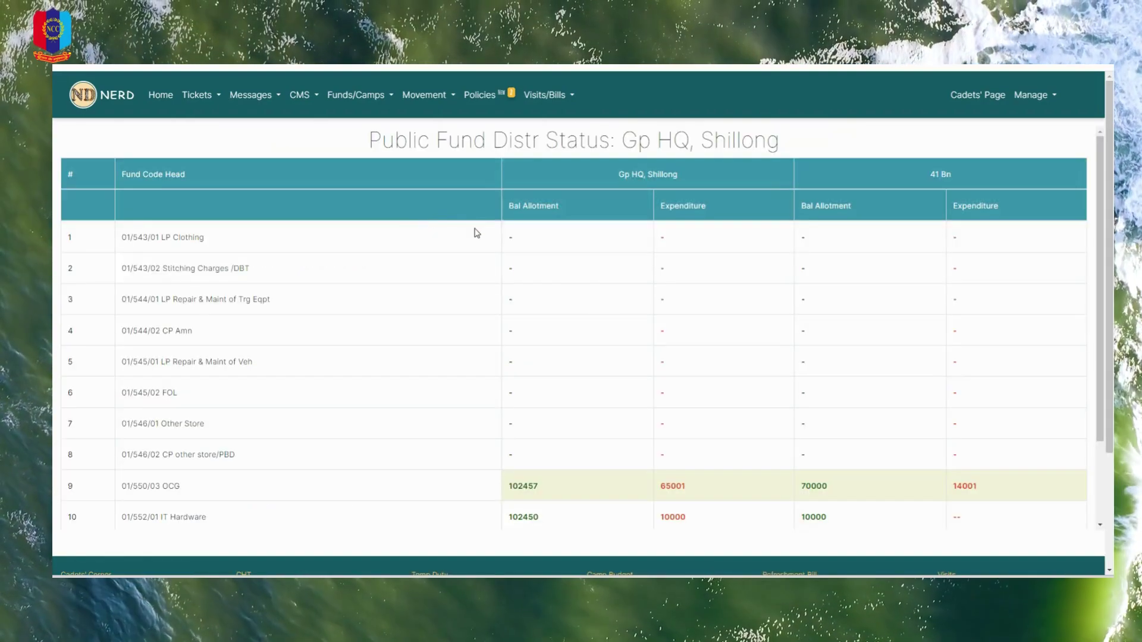
scroll(475, 232, down, 2)
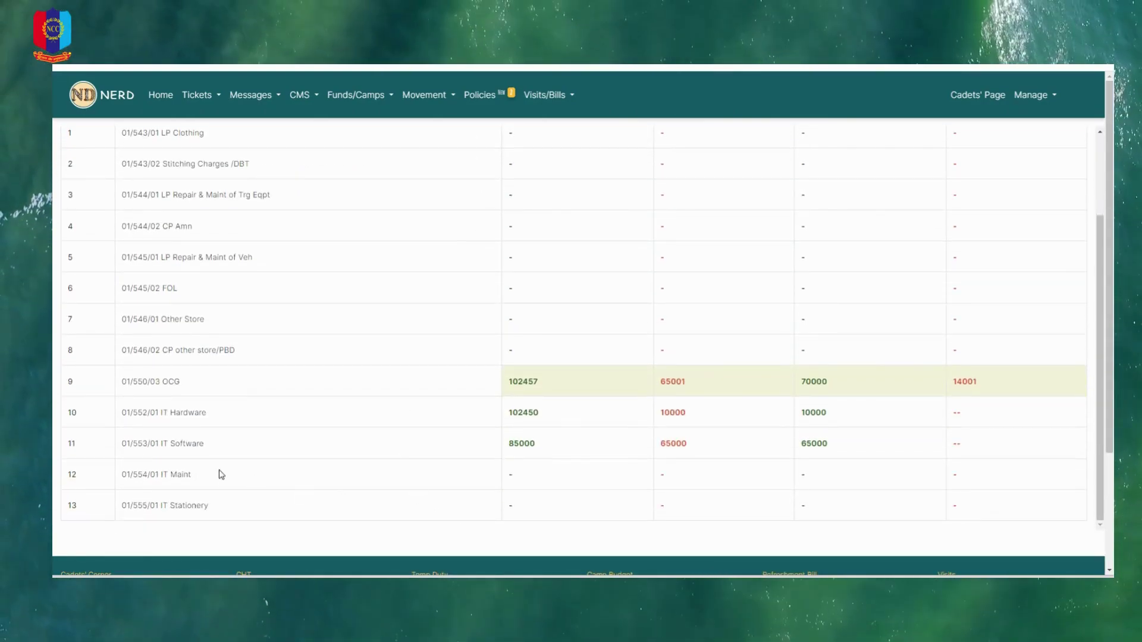
- Compare the balance allotment and expenditure columns of Gp HQ, Shillong and 41 Bn against the 01/553/01 IT Software row
scroll(580, 381, up, 2)
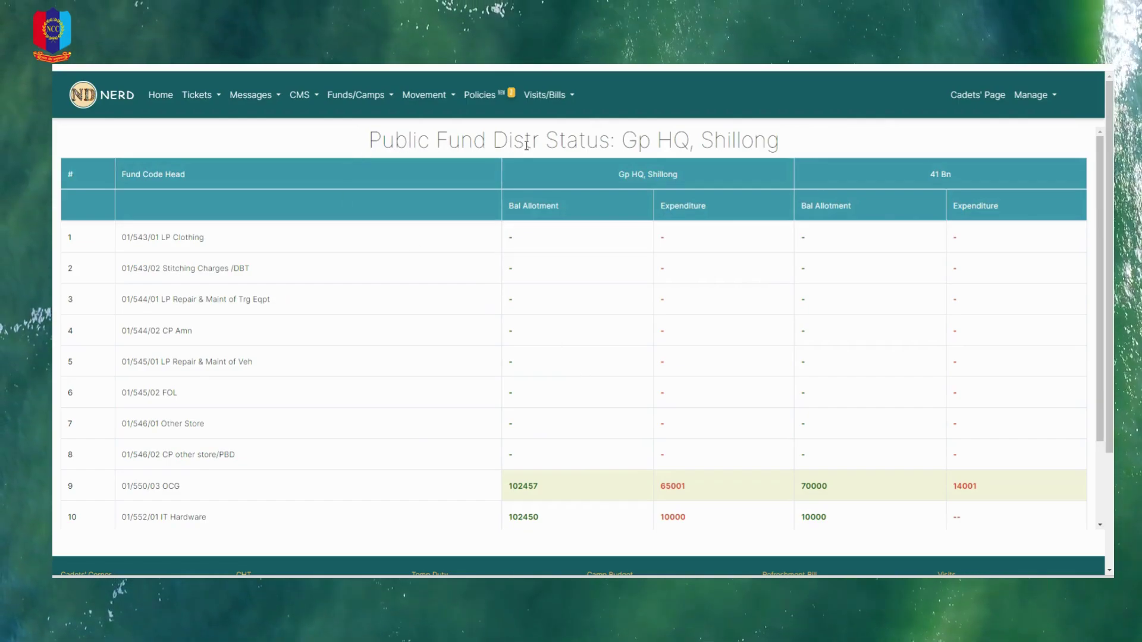
scroll(790, 145, down, 3)
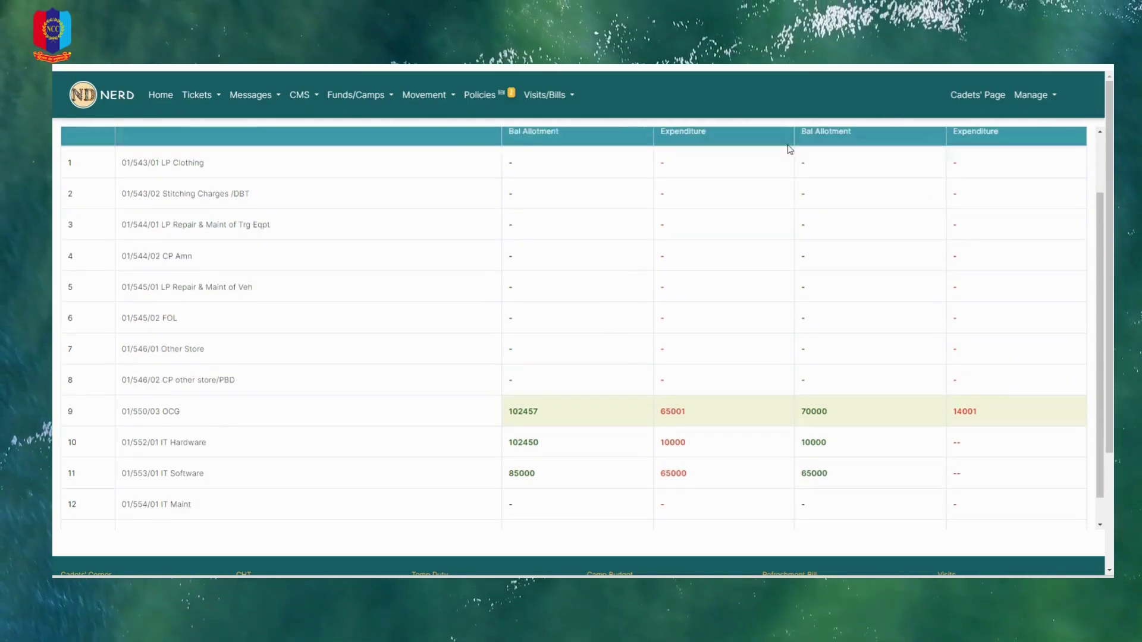
scroll(594, 416, up, 3)
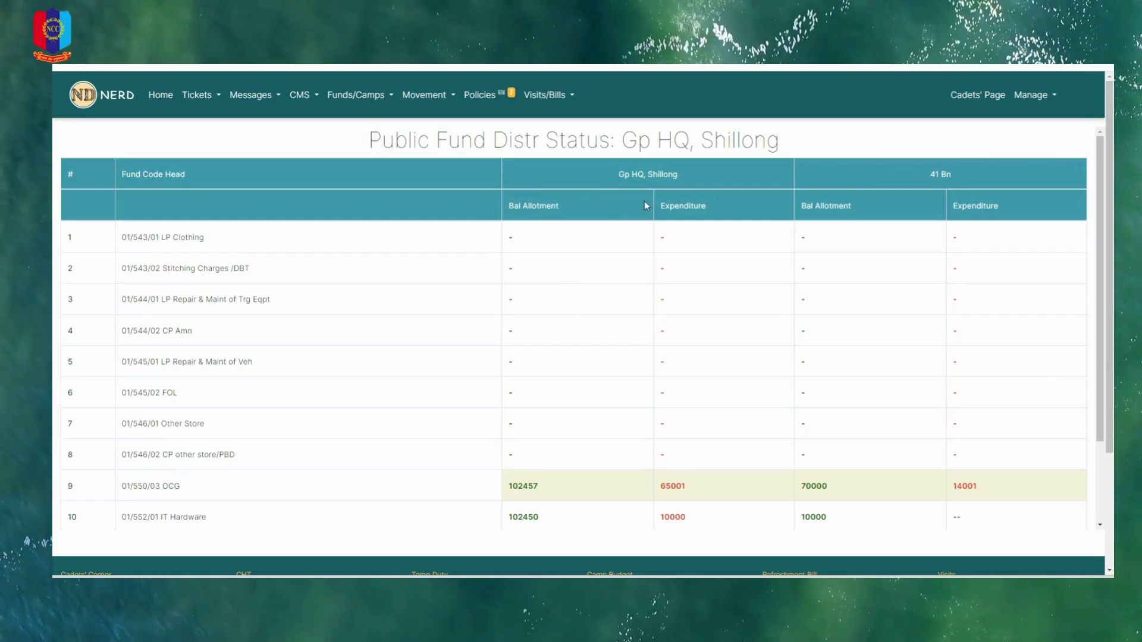
scroll(609, 259, down, 2)
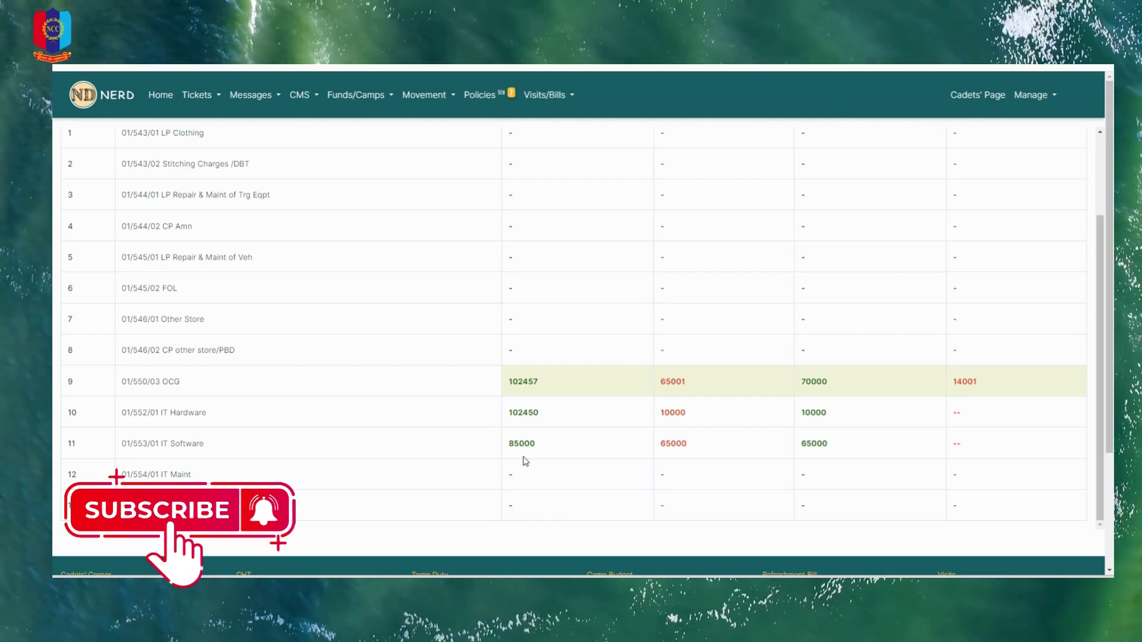
scroll(840, 458, up, 2)
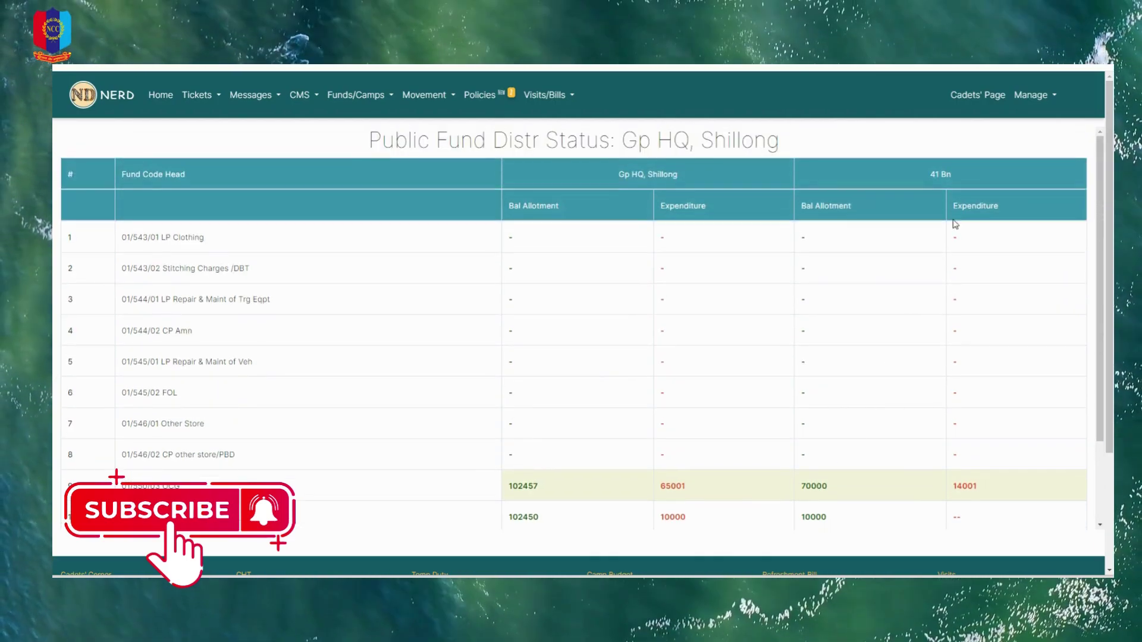
scroll(909, 409, down, 2)
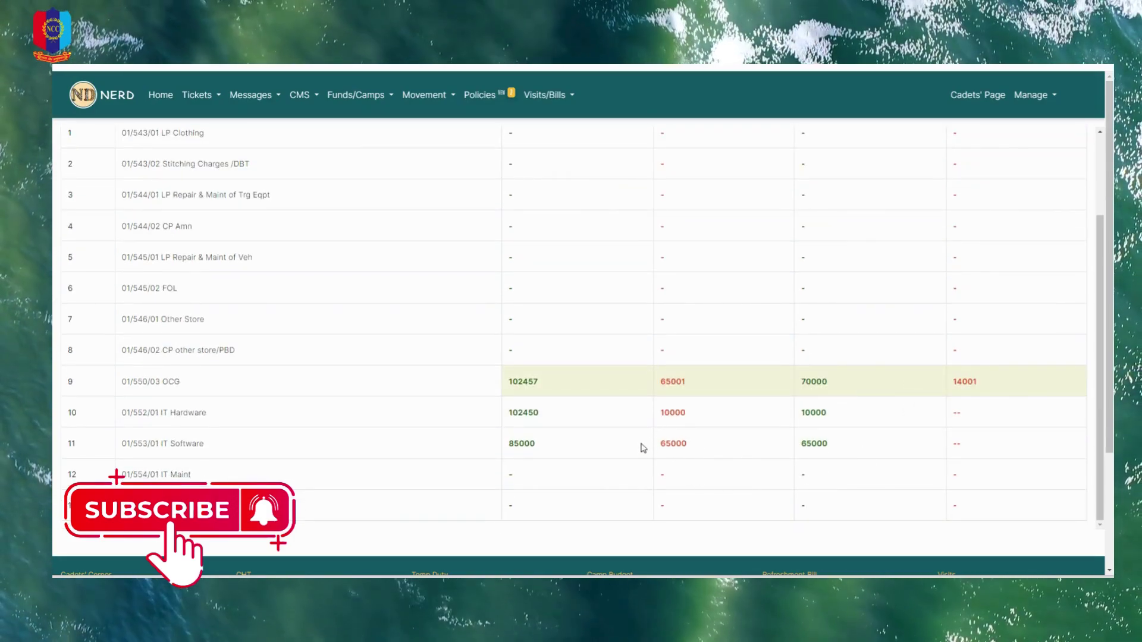
scroll(649, 454, up, 2)
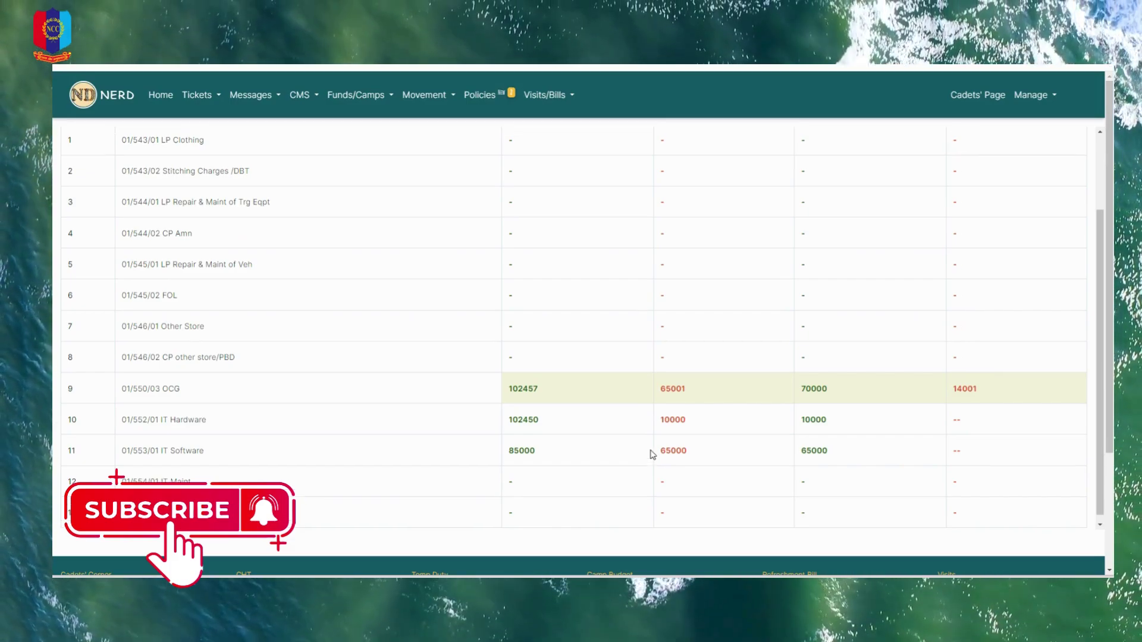